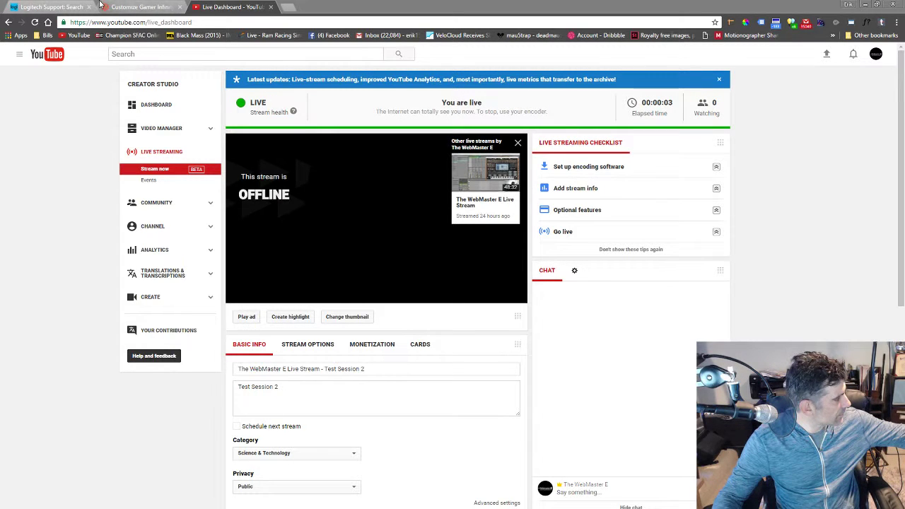
Bring the Gamer Infinity 8000 tab forward, then return to the CyberPowerPC homepage and browse it.
left_click(127, 8)
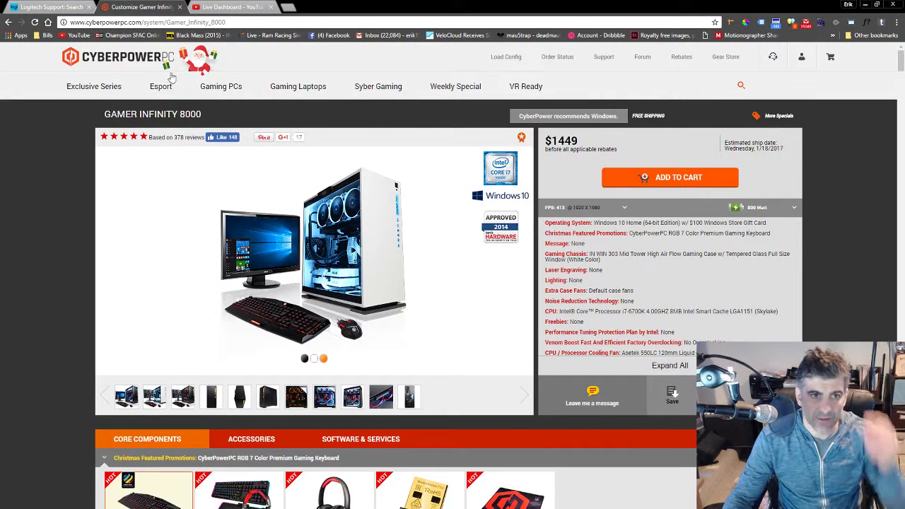
left_click(141, 63)
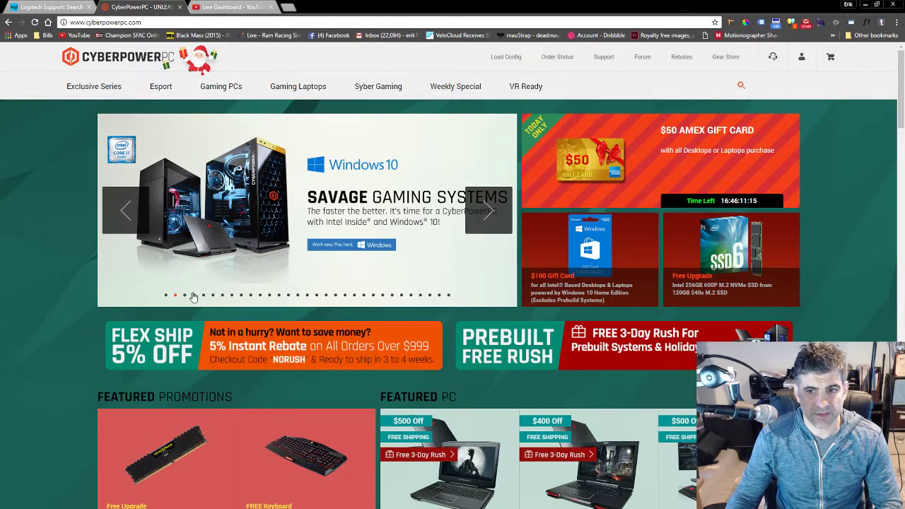
scroll(198, 272, "down", 4)
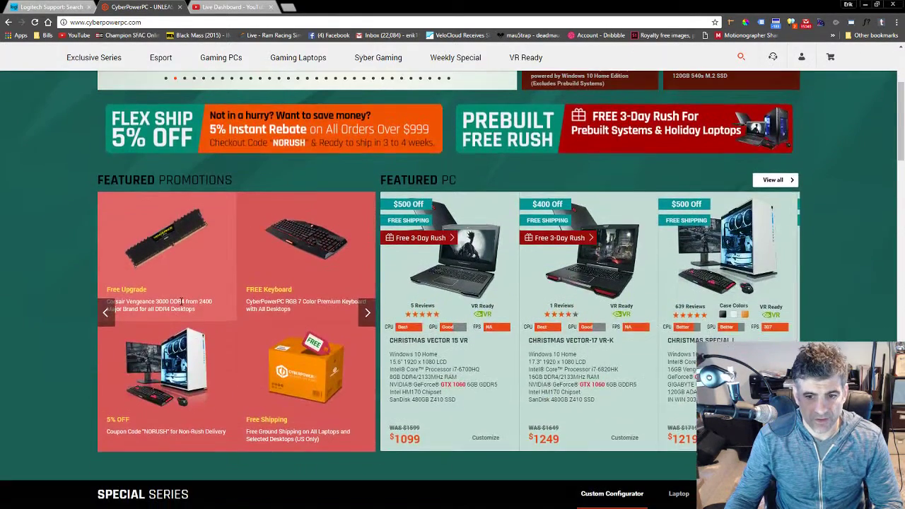
scroll(182, 302, "down", 3)
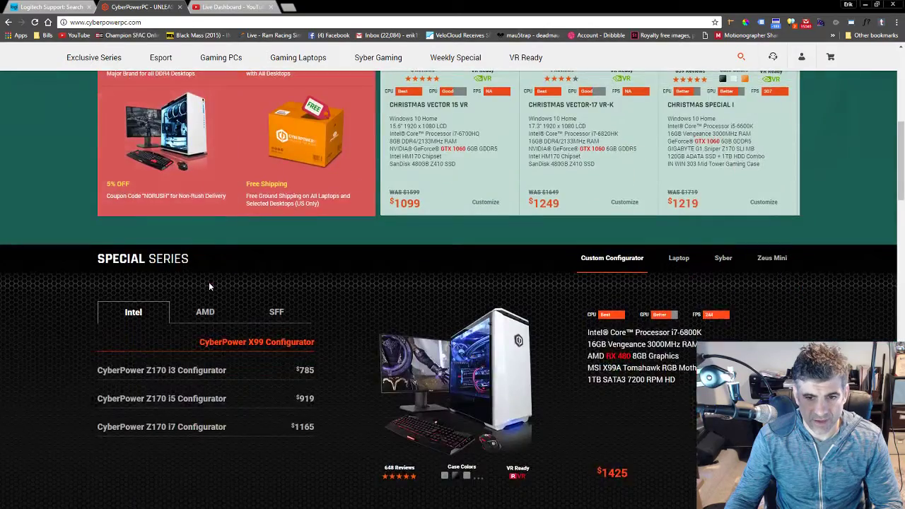
scroll(208, 285, "up", 7)
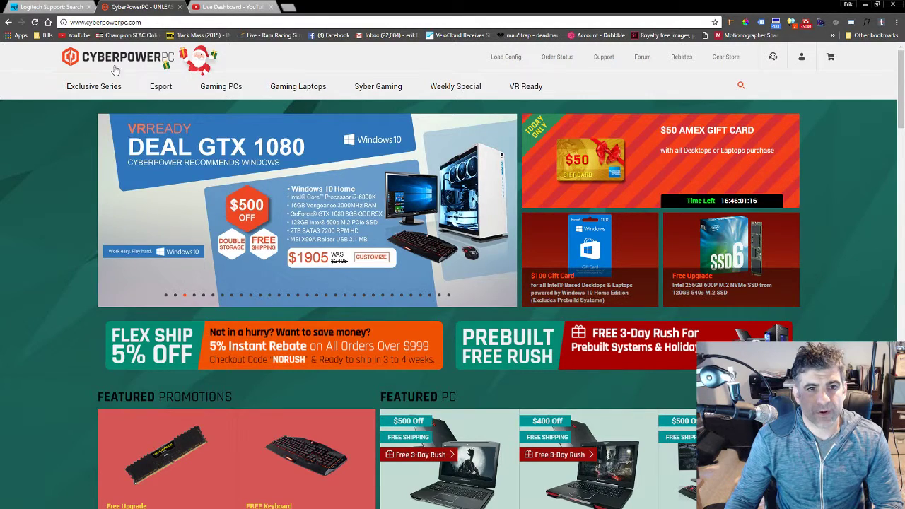
Open the Gaming PCs catalogue and scroll the product grid to the Gamer Infinity 8000 card.
left_click(238, 92)
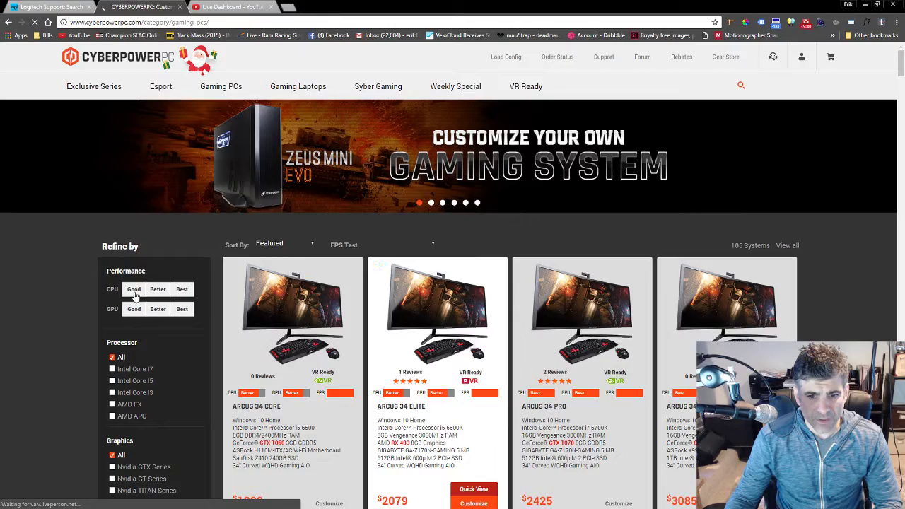
scroll(88, 296, "down", 3)
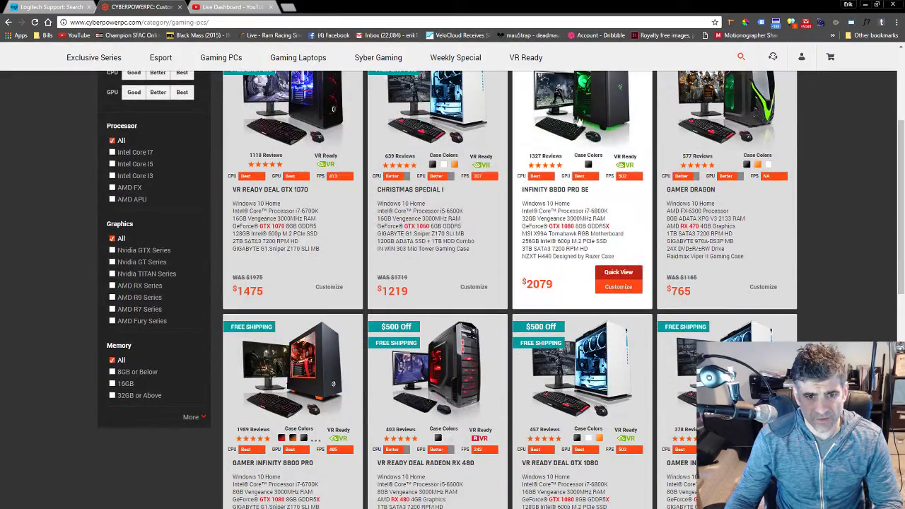
scroll(642, 422, "down", 3)
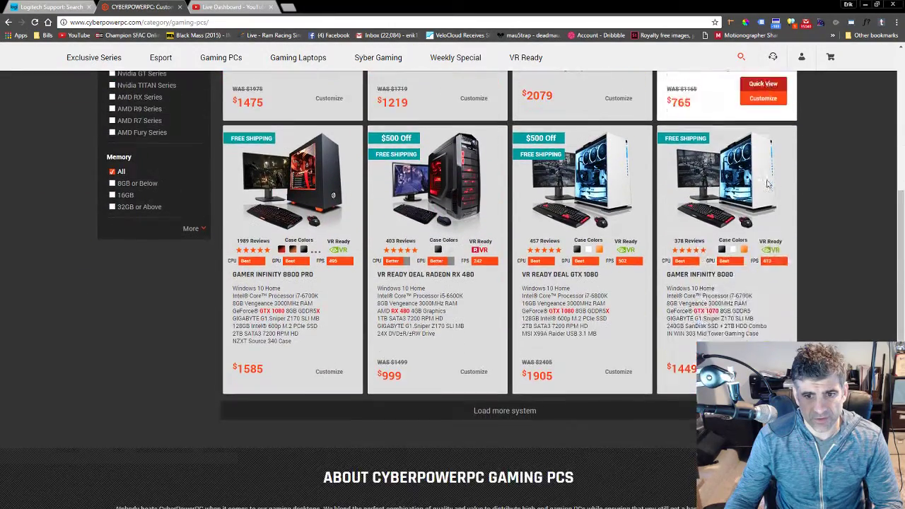
scroll(642, 422, "up", 1)
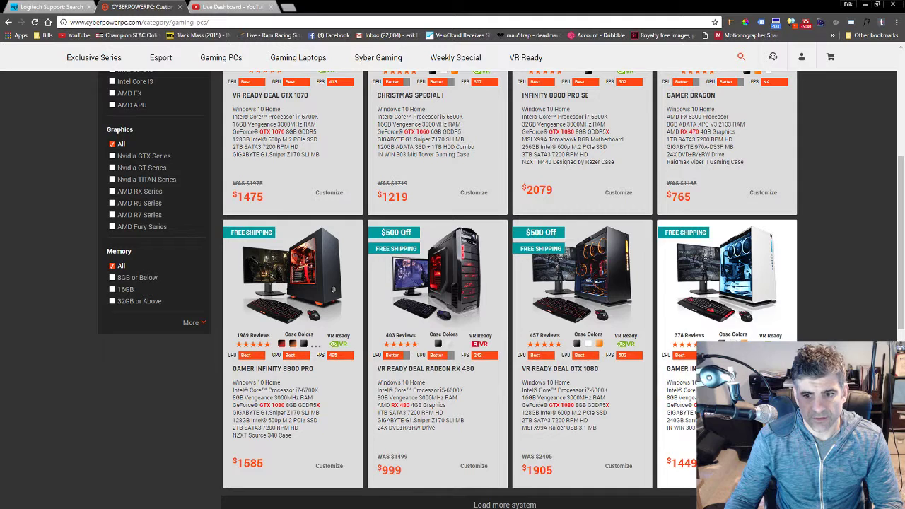
Open the $1449 Gamer Infinity 8000 configurator and scroll to the Gaming Chassis options.
left_click(763, 465)
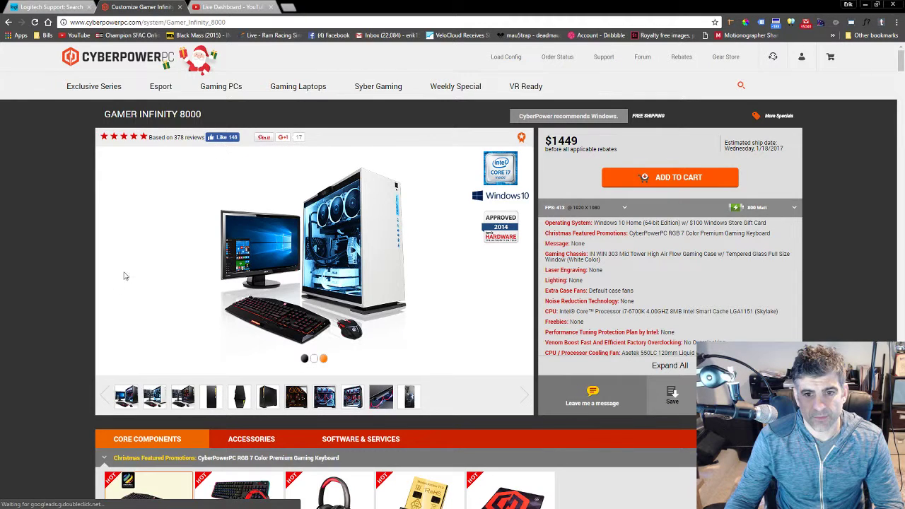
scroll(56, 276, "down", 4)
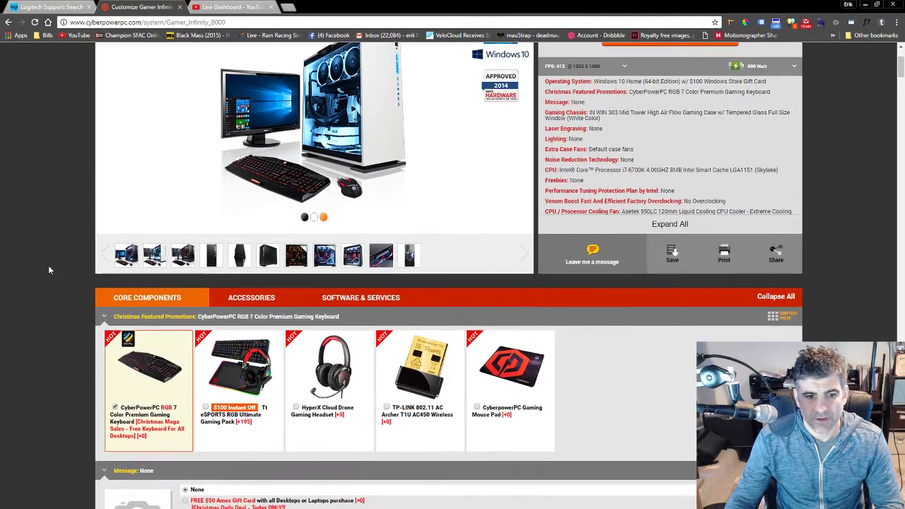
scroll(50, 267, "down", 5)
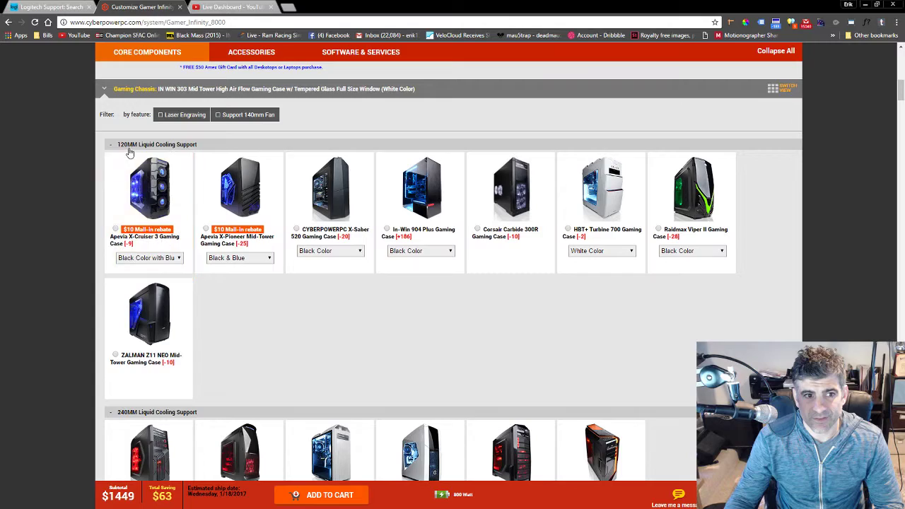
Scroll through the Core Components case list to the 360MM Liquid Cooling Support row.
scroll(353, 325, "down", 2)
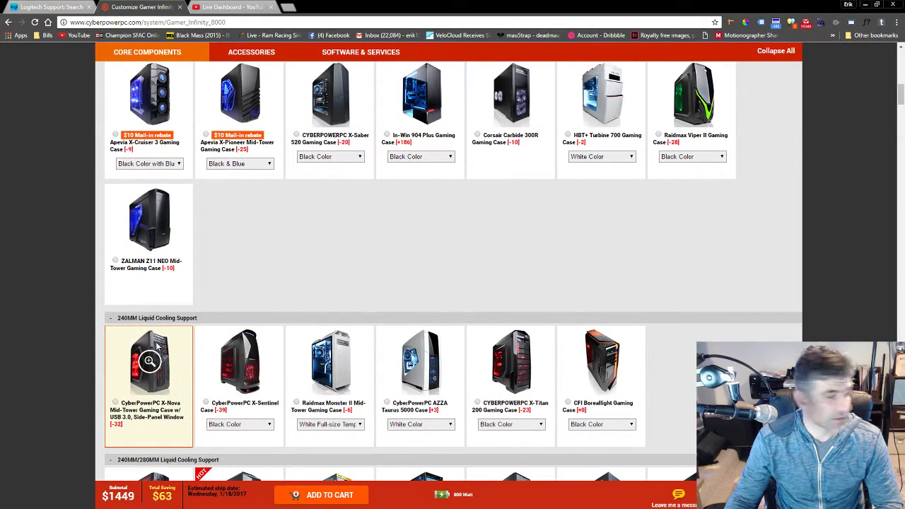
scroll(159, 347, "down", 3)
scroll(177, 328, "down", 1)
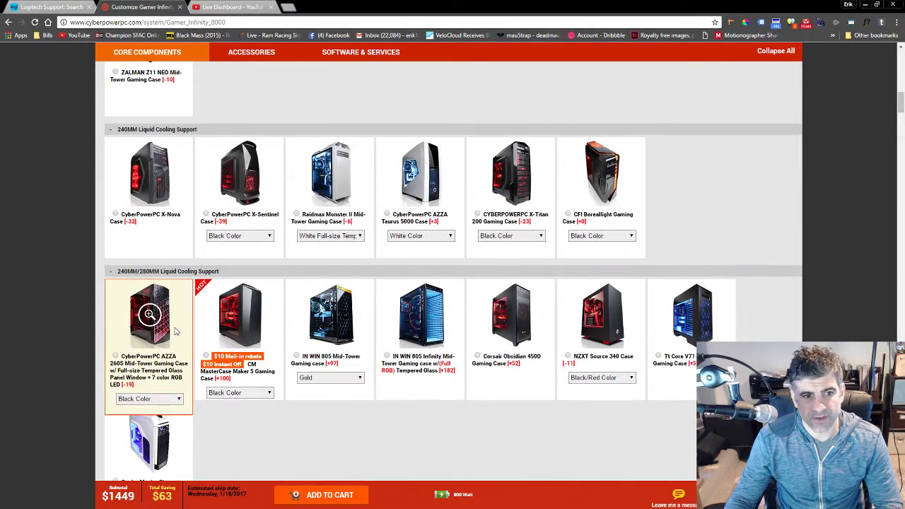
scroll(212, 340, "down", 2)
scroll(304, 283, "down", 3)
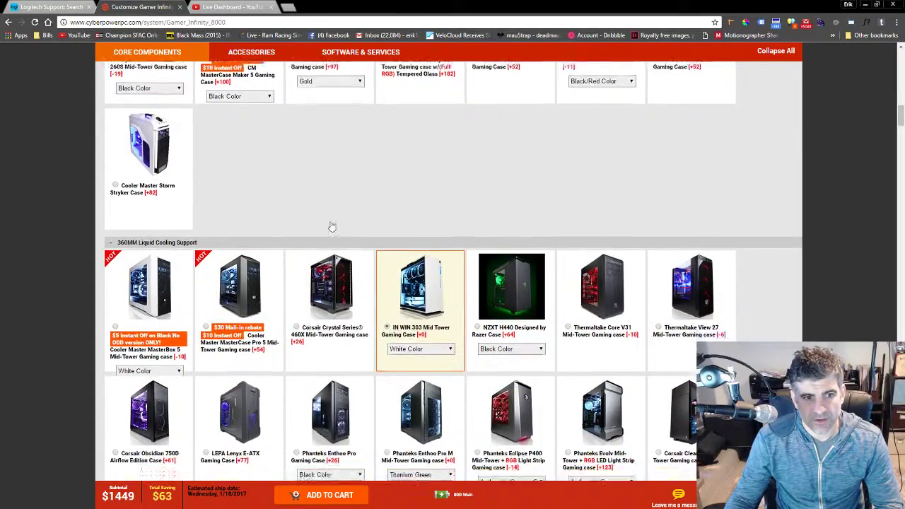
scroll(346, 205, "down", 1)
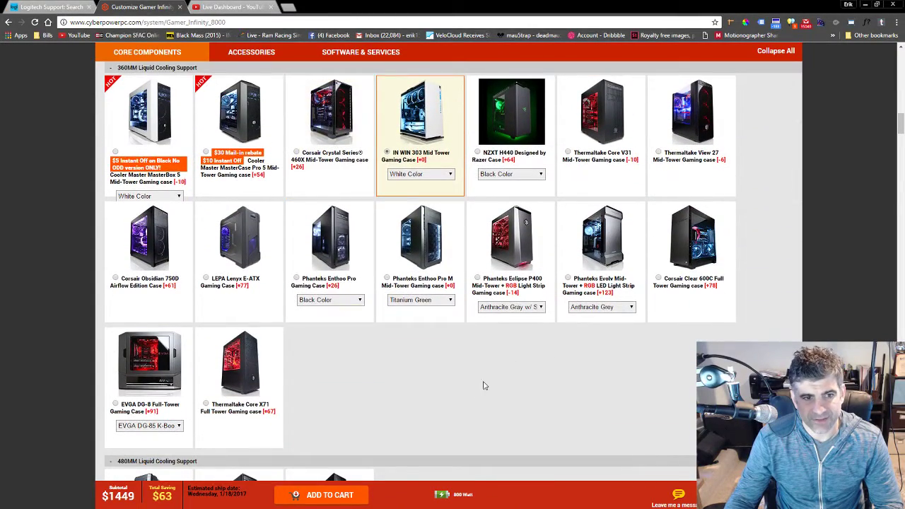
scroll(393, 473, "up", 4)
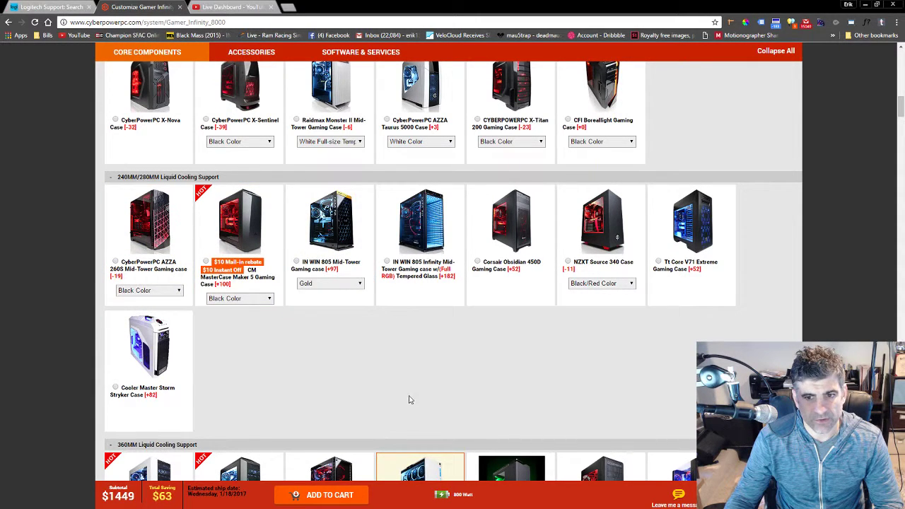
scroll(269, 378, "up", 1)
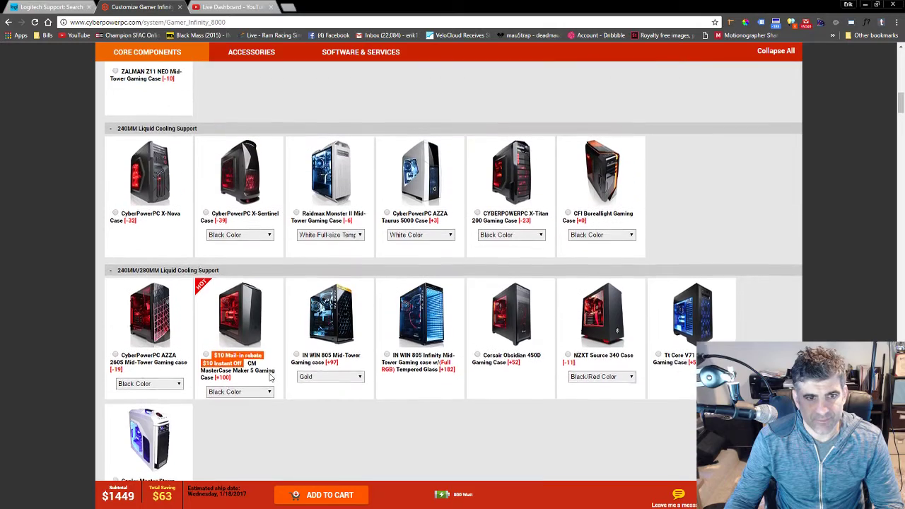
scroll(269, 377, "up", 3)
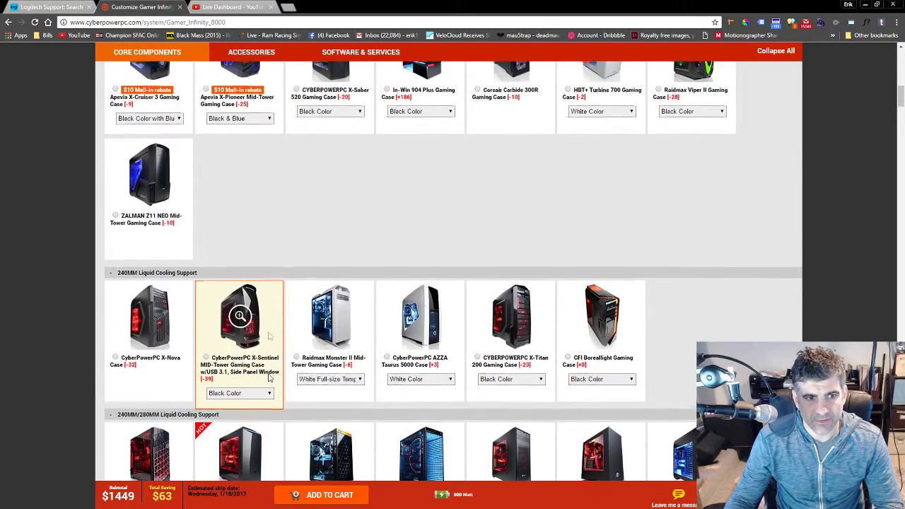
scroll(267, 377, "down", 4)
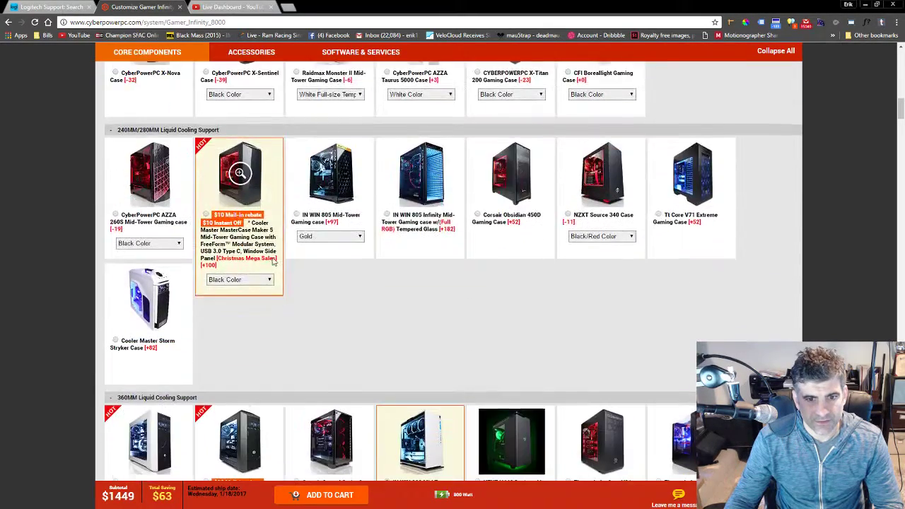
scroll(369, 286, "down", 1)
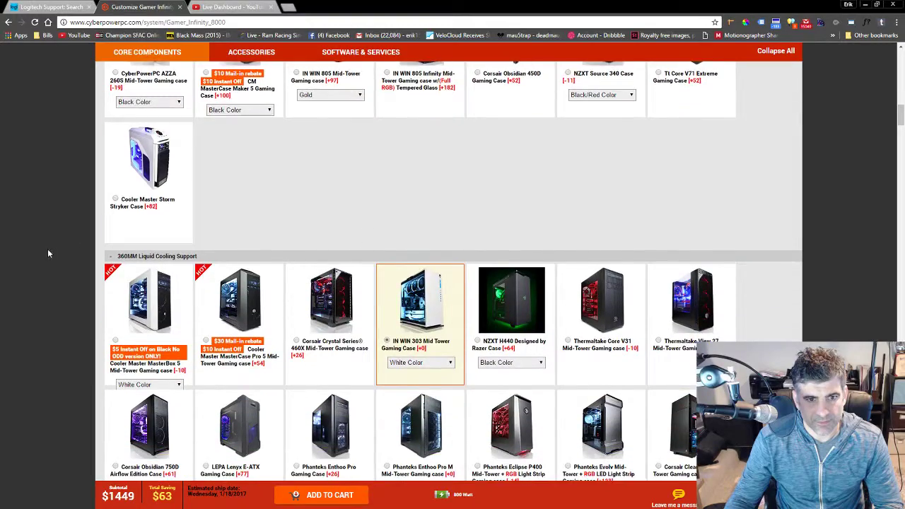
scroll(77, 236, "down", 3)
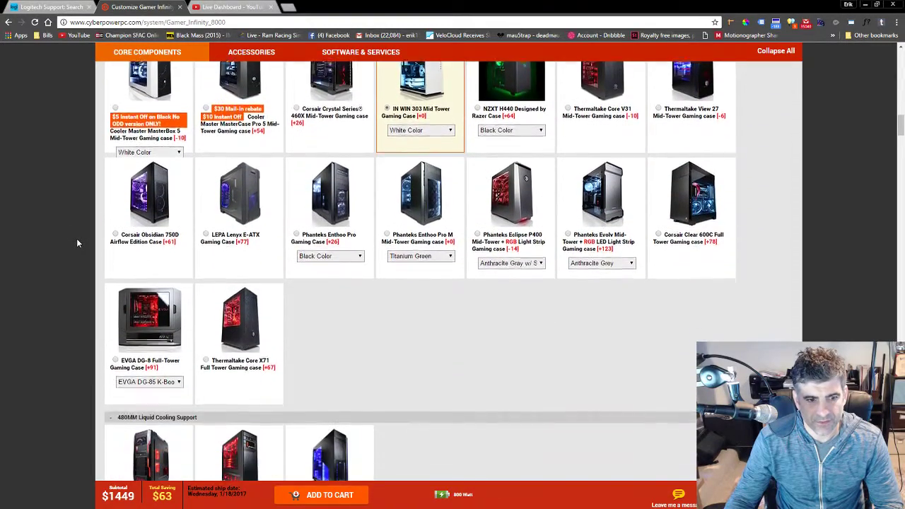
scroll(77, 238, "down", 2)
scroll(77, 240, "up", 3)
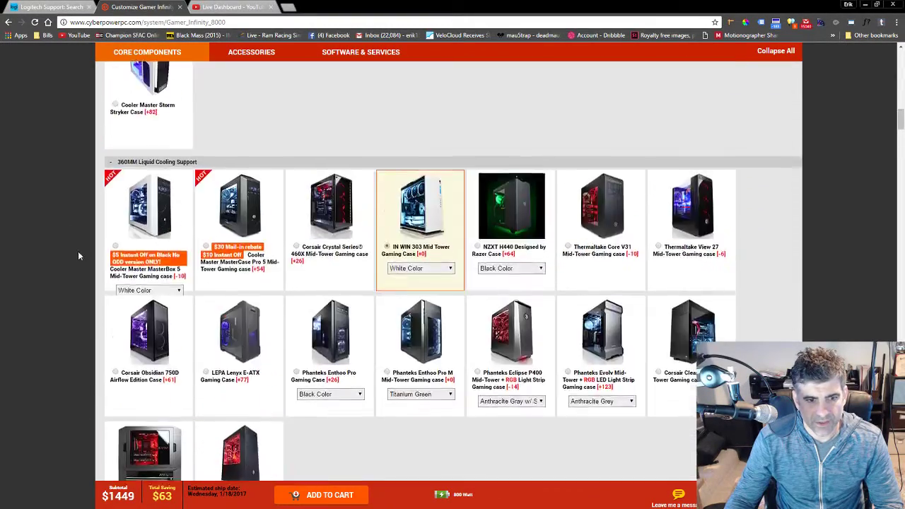
scroll(70, 256, "up", 10)
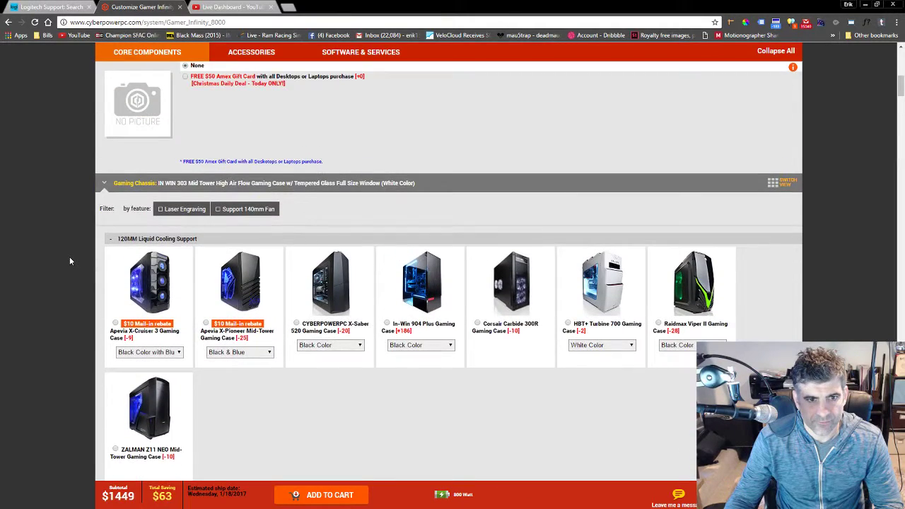
scroll(69, 261, "down", 1)
scroll(72, 261, "down", 1)
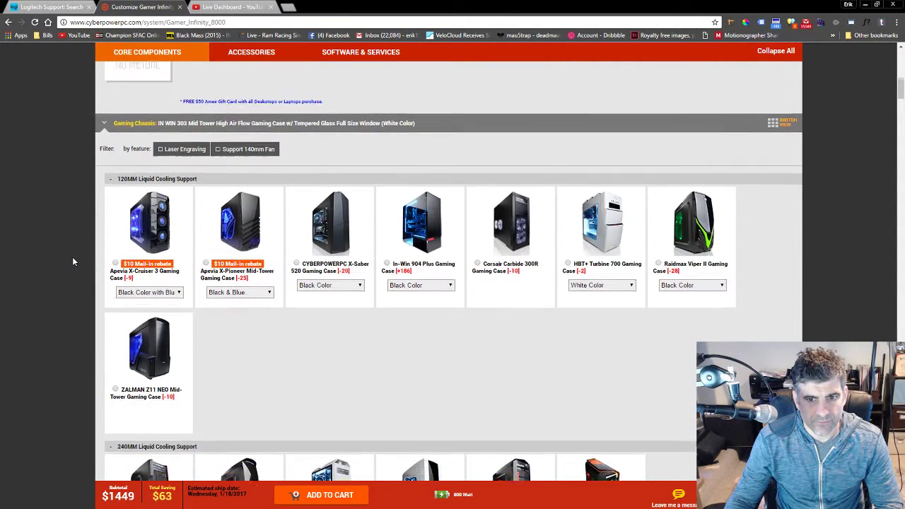
scroll(73, 261, "down", 2)
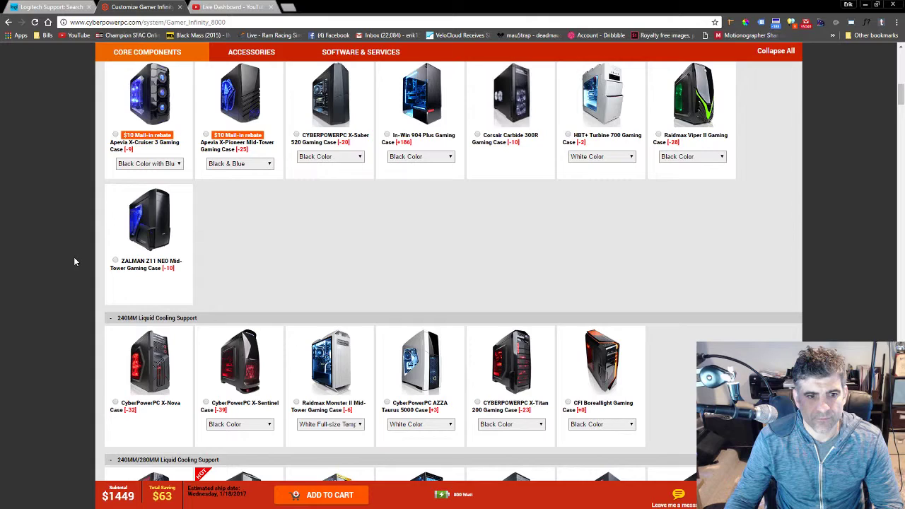
scroll(73, 261, "down", 2)
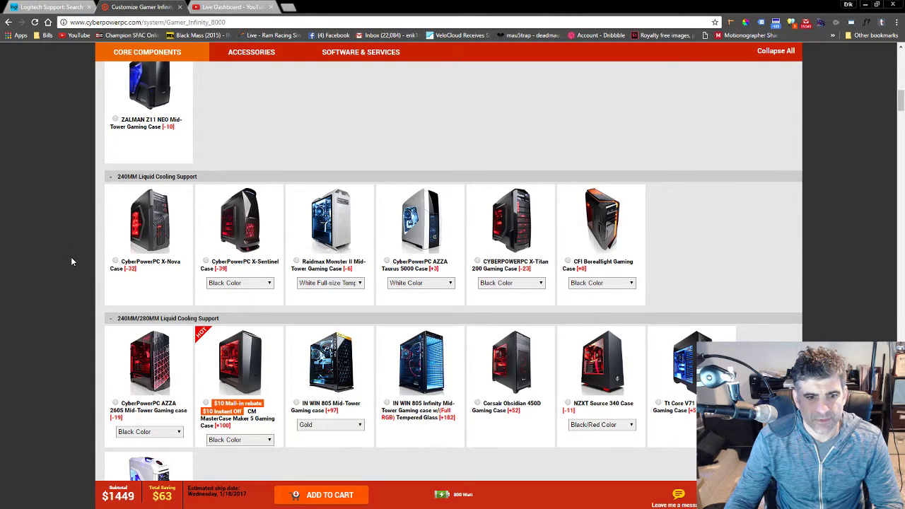
scroll(70, 262, "down", 4)
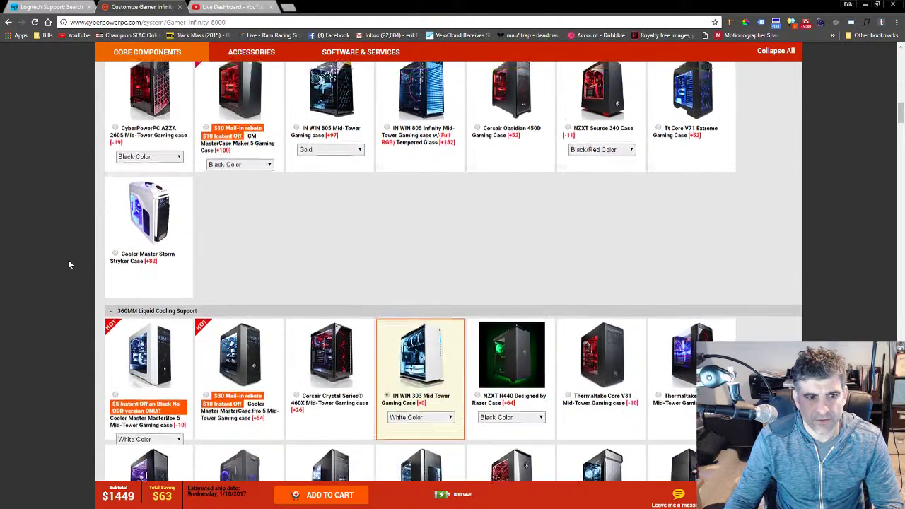
scroll(68, 264, "down", 2)
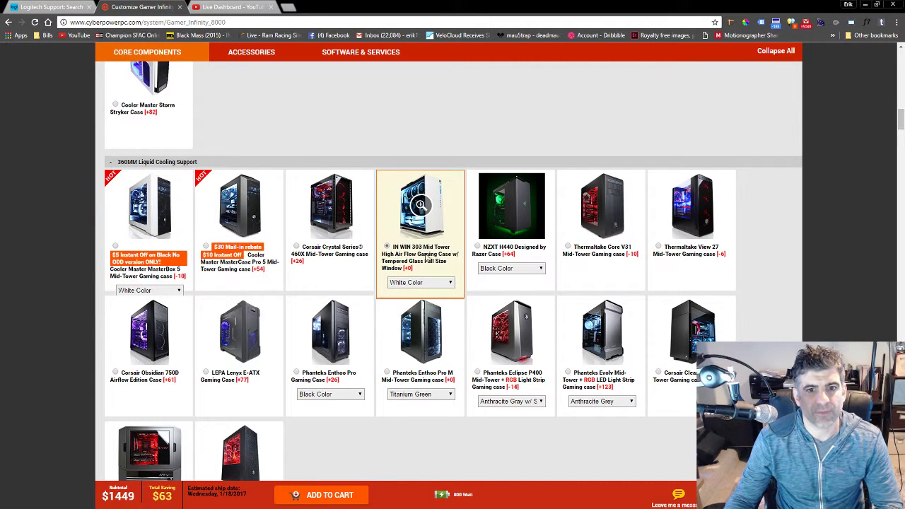
left_click(417, 285)
left_click(418, 291)
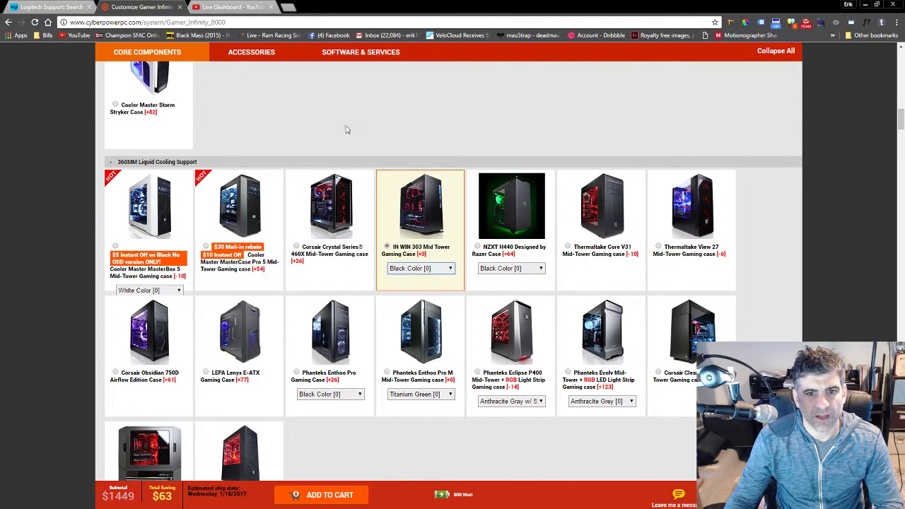
left_click(434, 284)
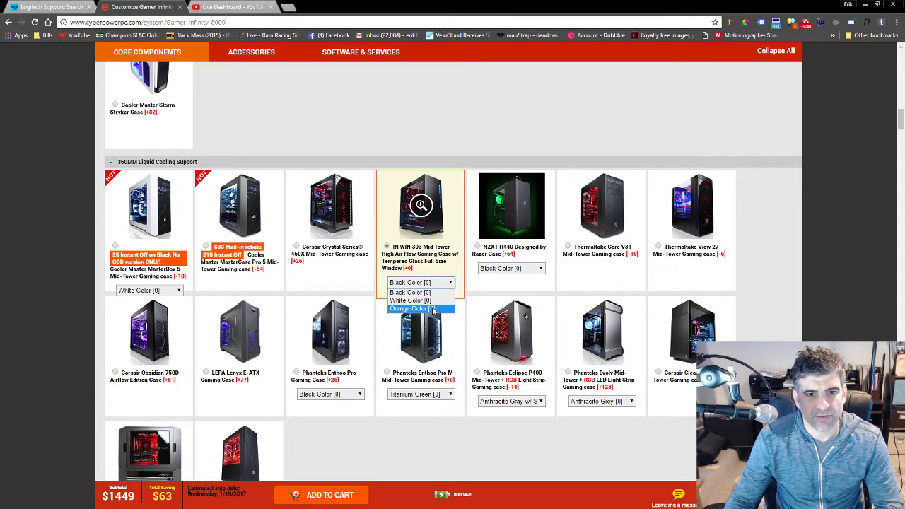
left_click(417, 301)
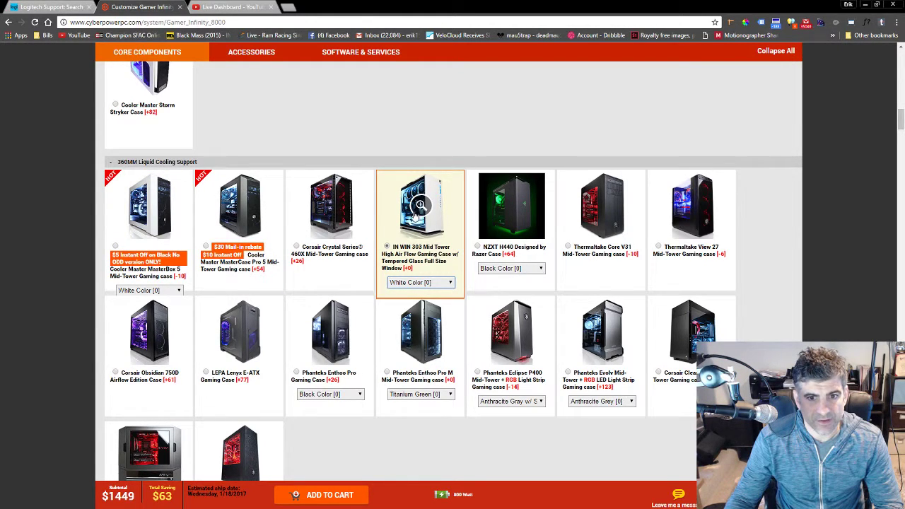
left_click(149, 206)
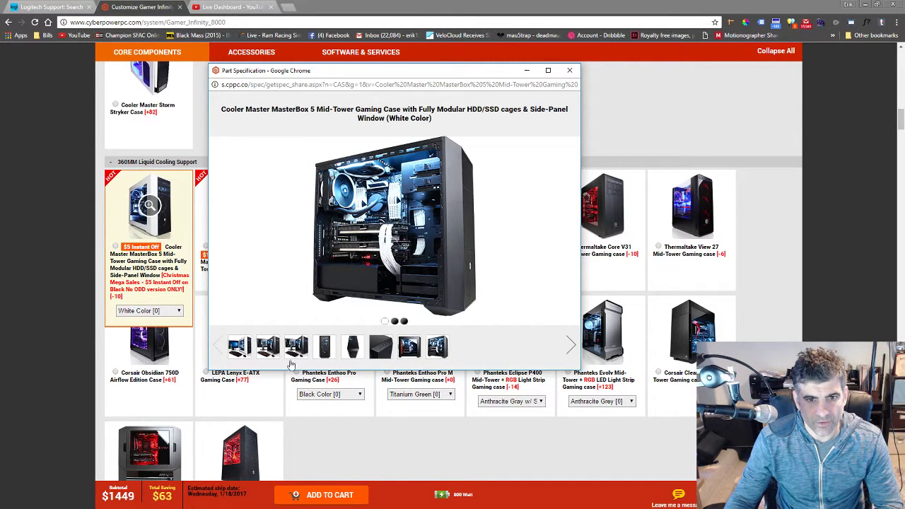
left_click(63, 200)
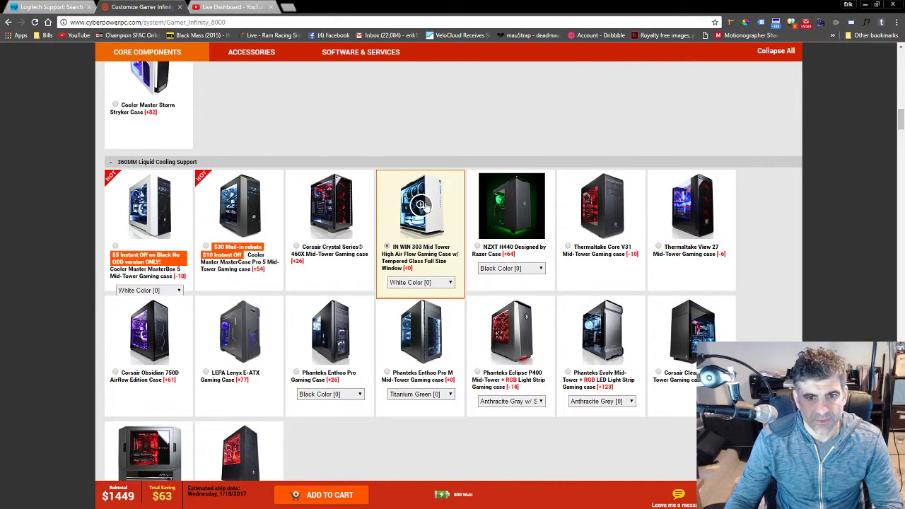
left_click(420, 205)
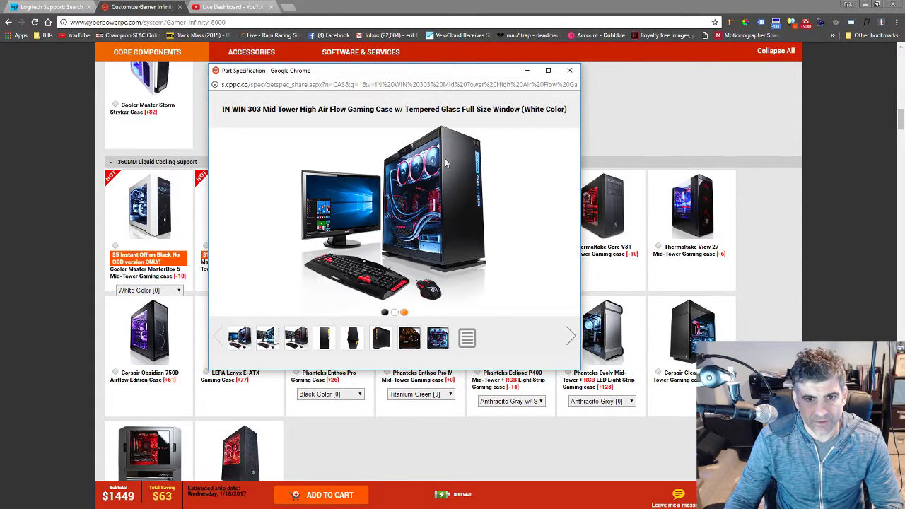
left_click(569, 70)
left_click(161, 189)
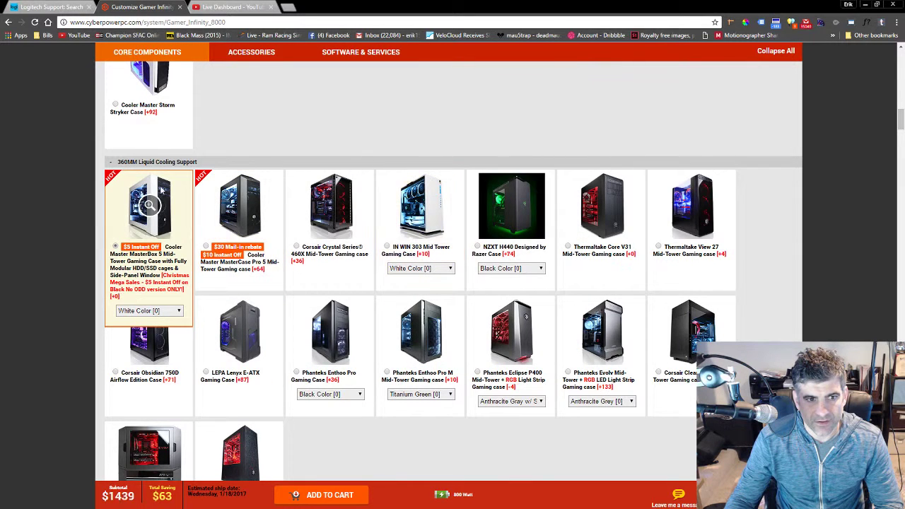
left_click(149, 205)
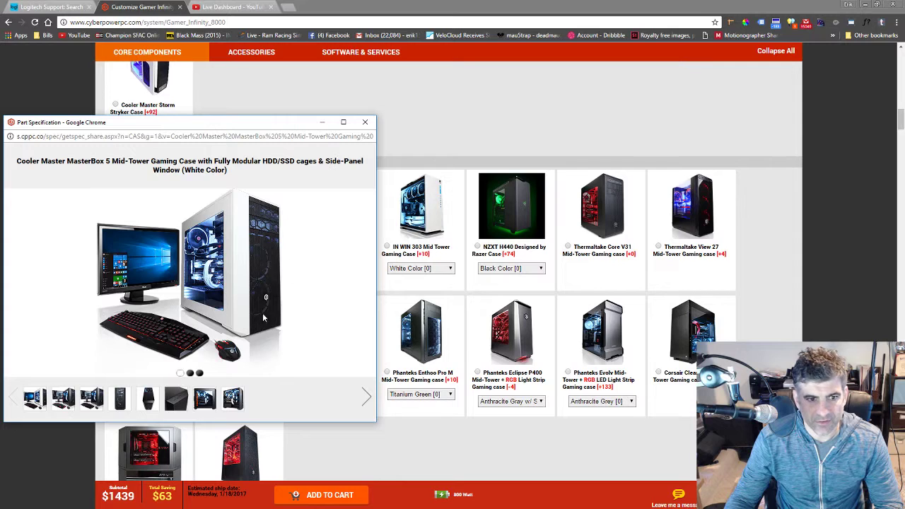
left_click(195, 406)
left_click(176, 400)
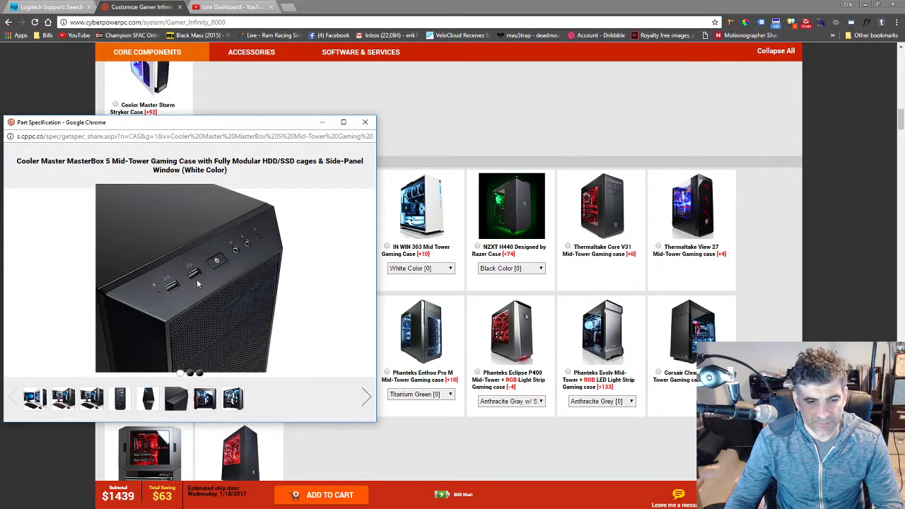
left_click(94, 402)
left_click(68, 406)
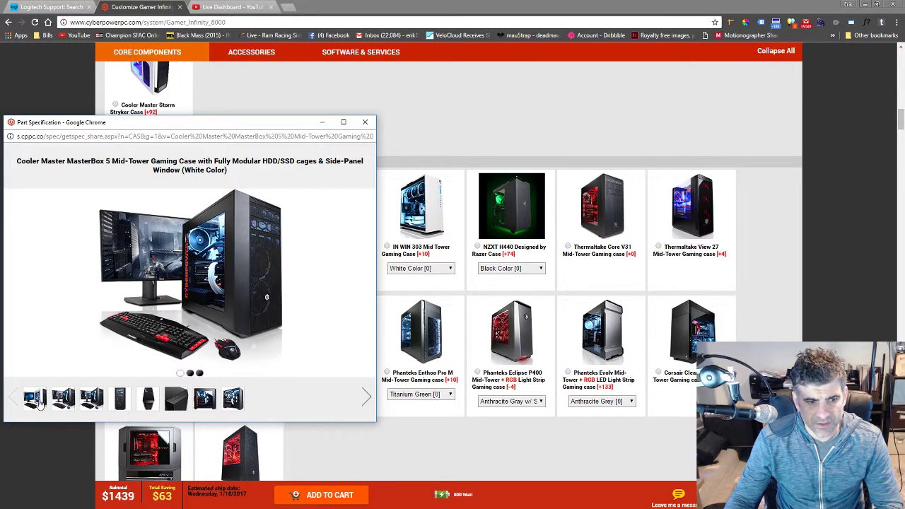
left_click(35, 400)
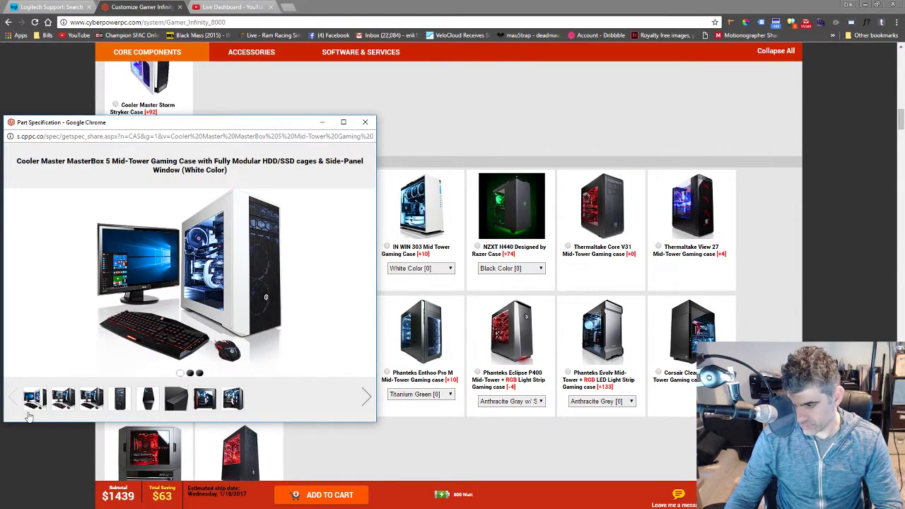
left_click(366, 123)
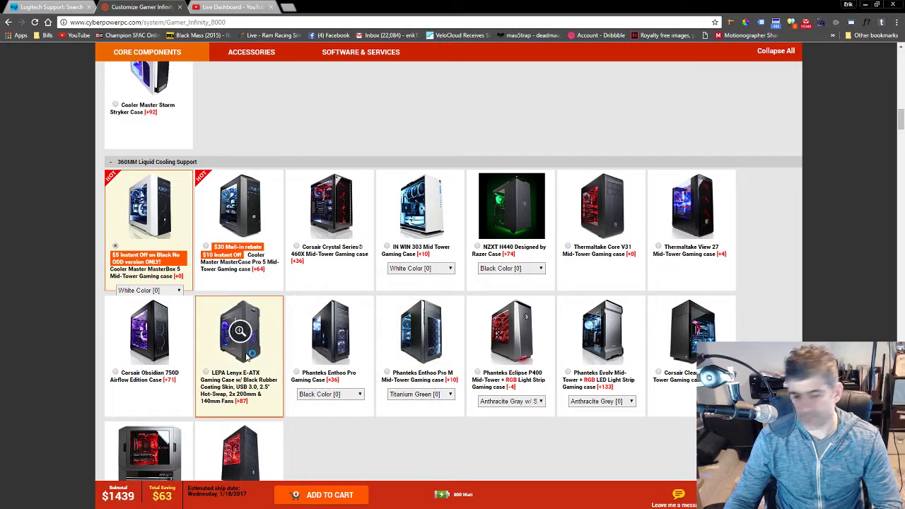
left_click(420, 207)
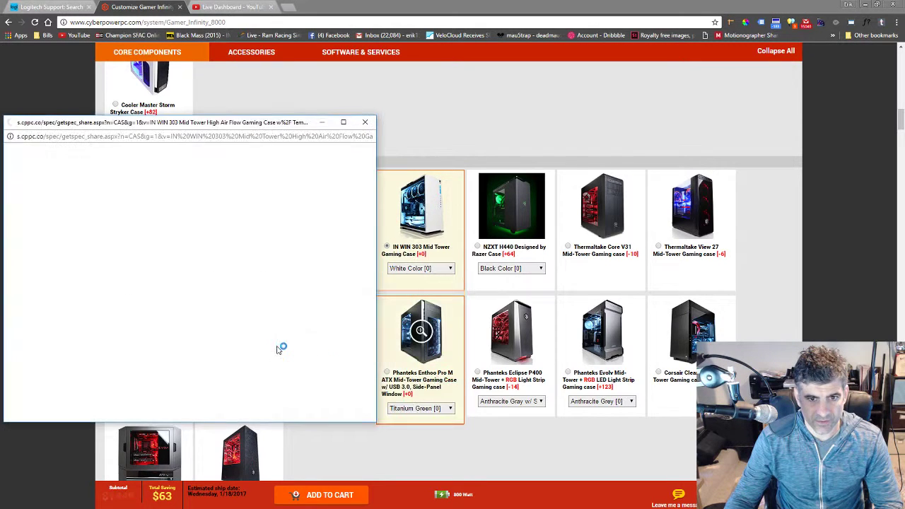
left_click(151, 400)
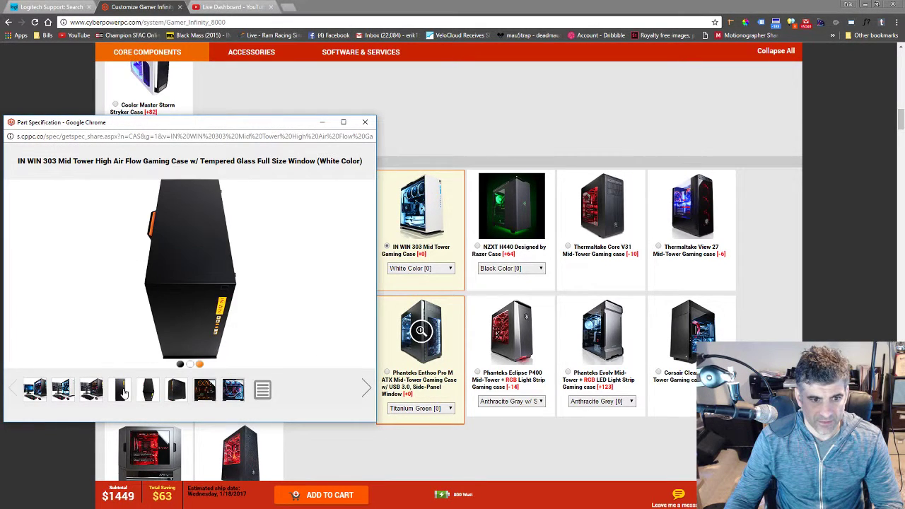
left_click(123, 393)
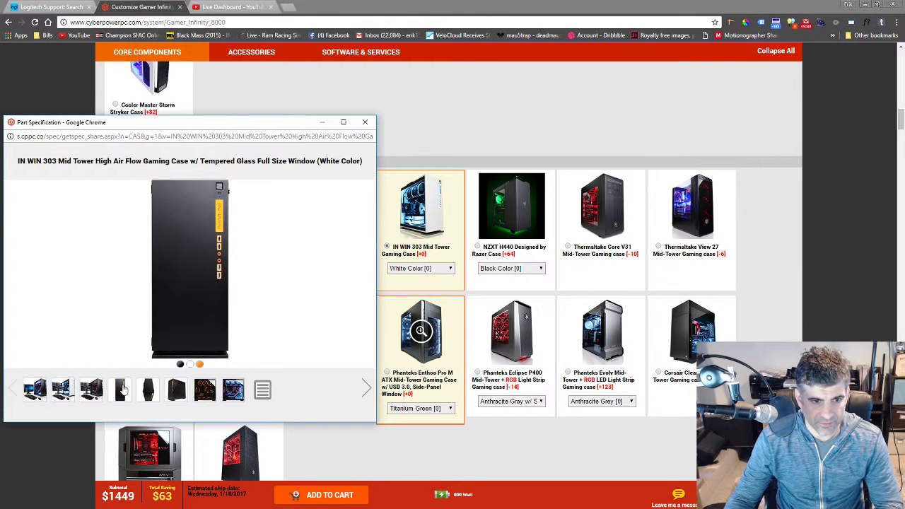
left_click(87, 397)
left_click(66, 398)
left_click(30, 394)
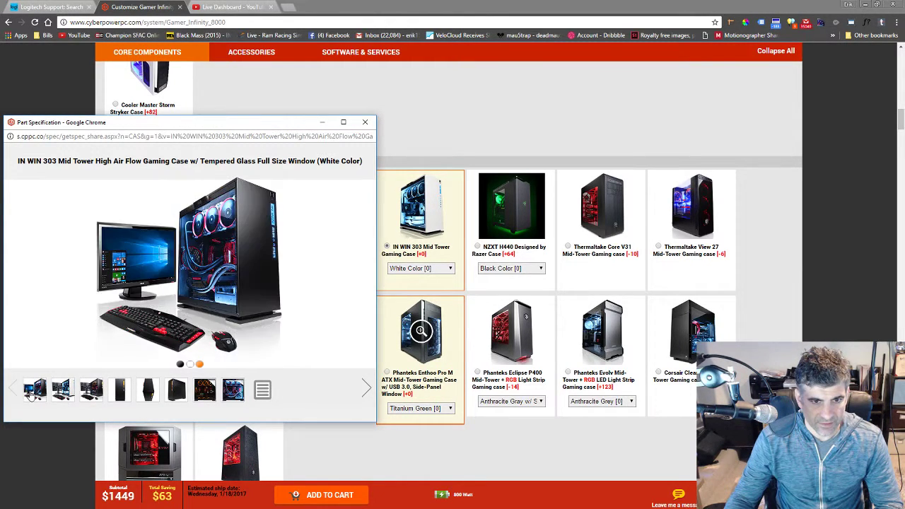
left_click(170, 391)
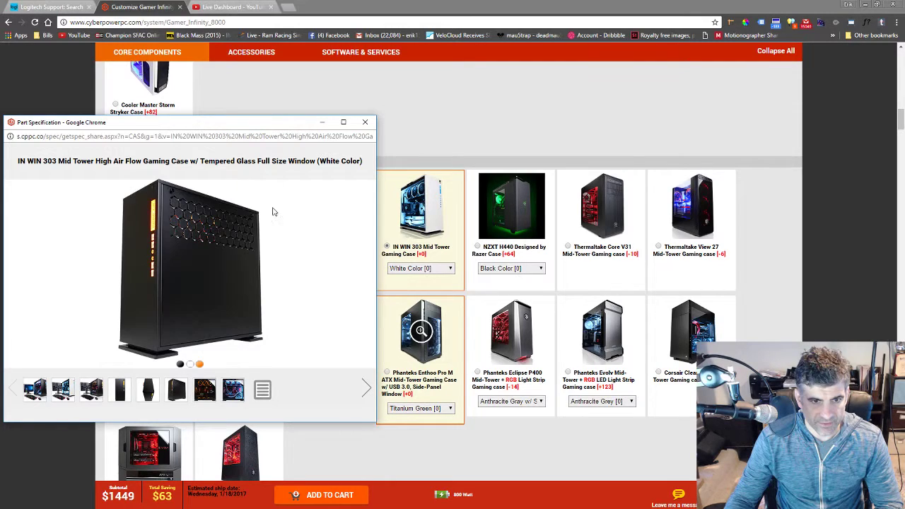
left_click(365, 122)
Scroll past Laser Engraving and Lighting (set to None) down to Extra Case Fans.
scroll(416, 289, "down", 10)
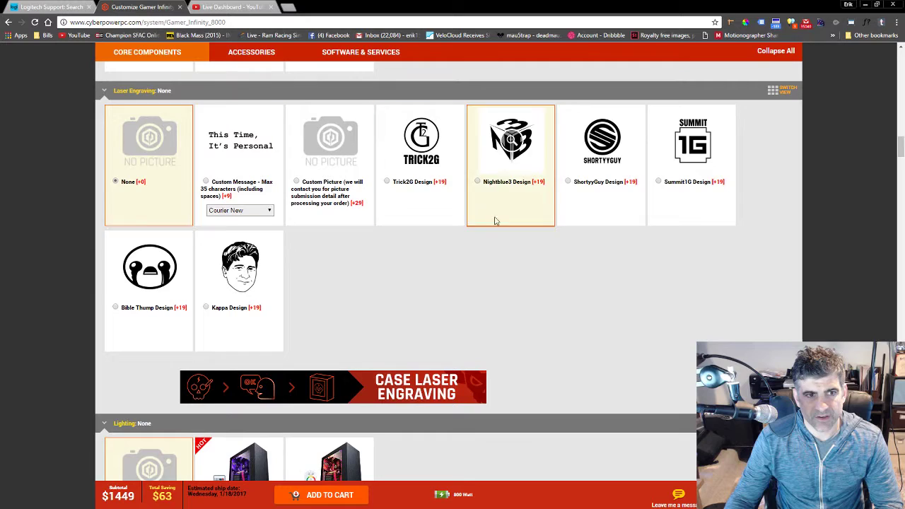
scroll(530, 219, "down", 1)
scroll(539, 209, "down", 4)
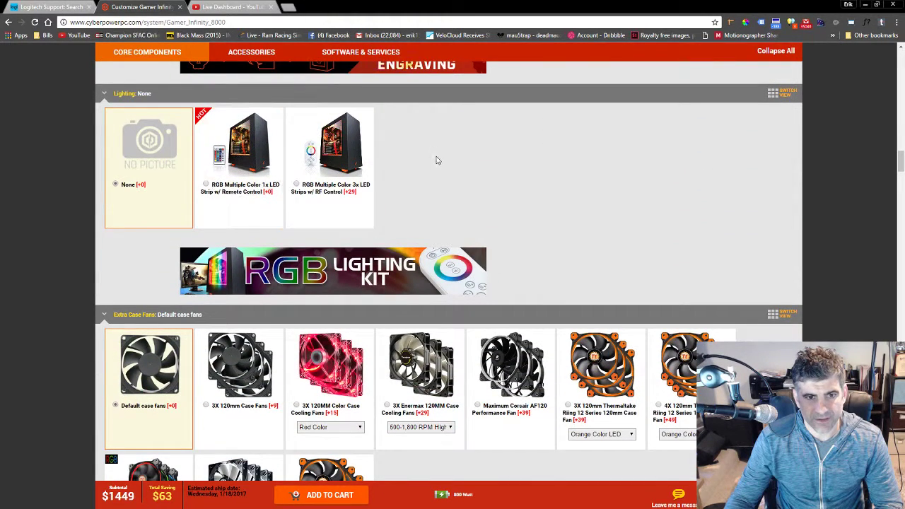
scroll(561, 127, "down", 3)
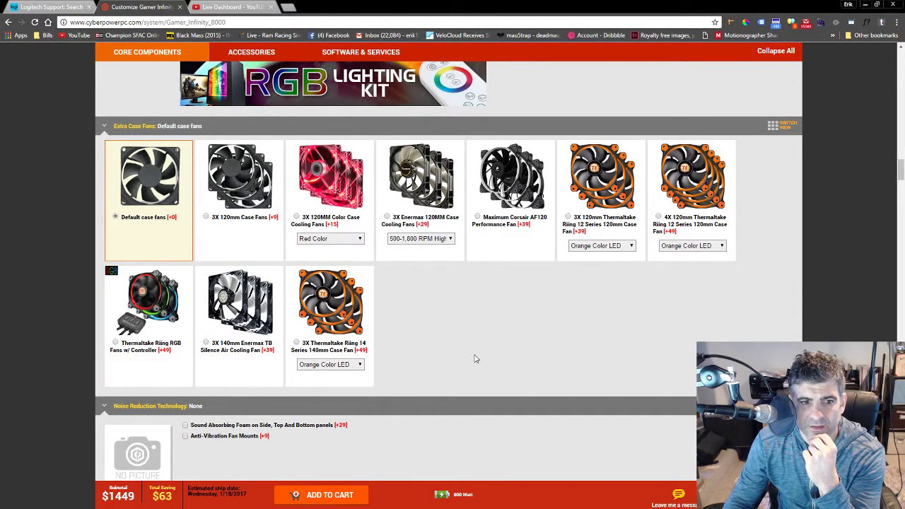
Review the Enermax Twister Pressure and Thermaltake fan specifications, closing each window.
scroll(475, 356, "down", 1)
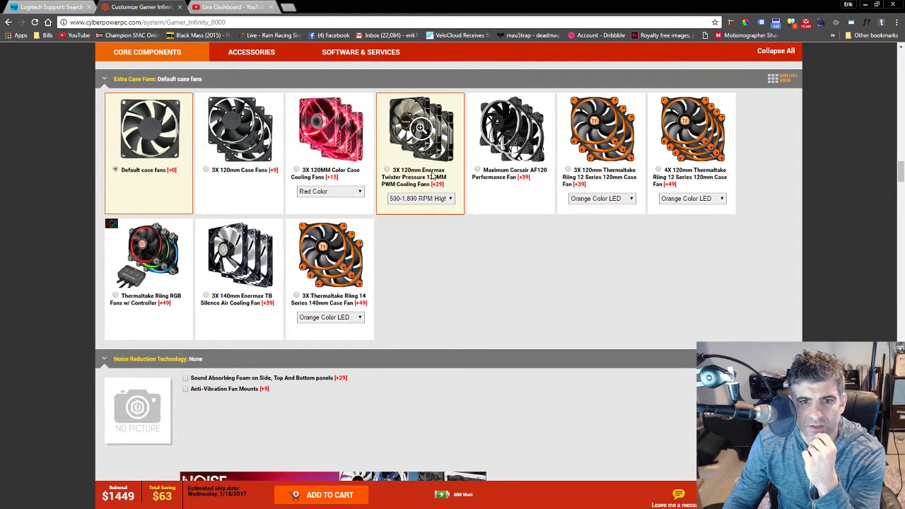
left_click(428, 199)
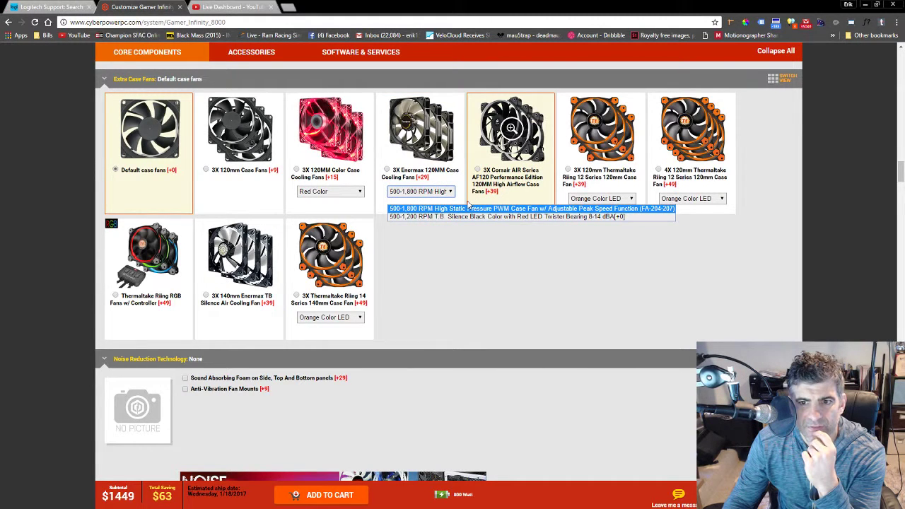
left_click(420, 128)
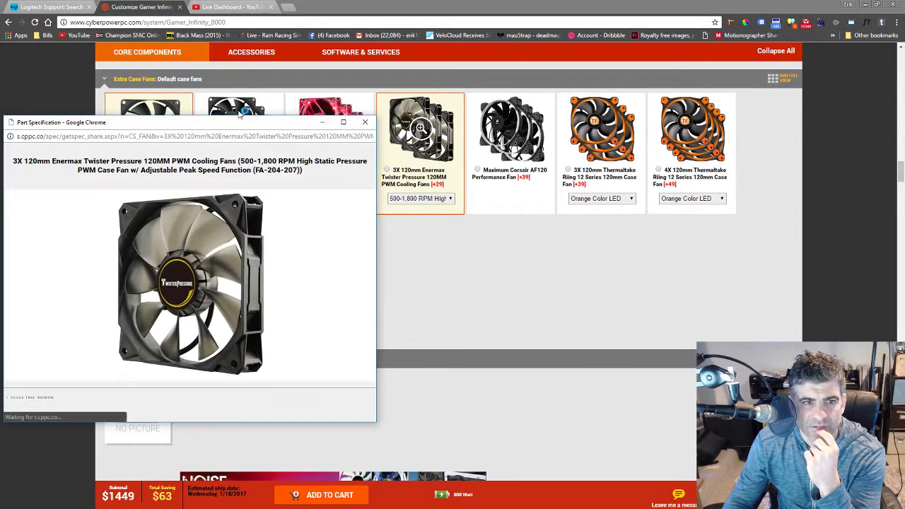
left_click_drag(239, 116, 388, 73)
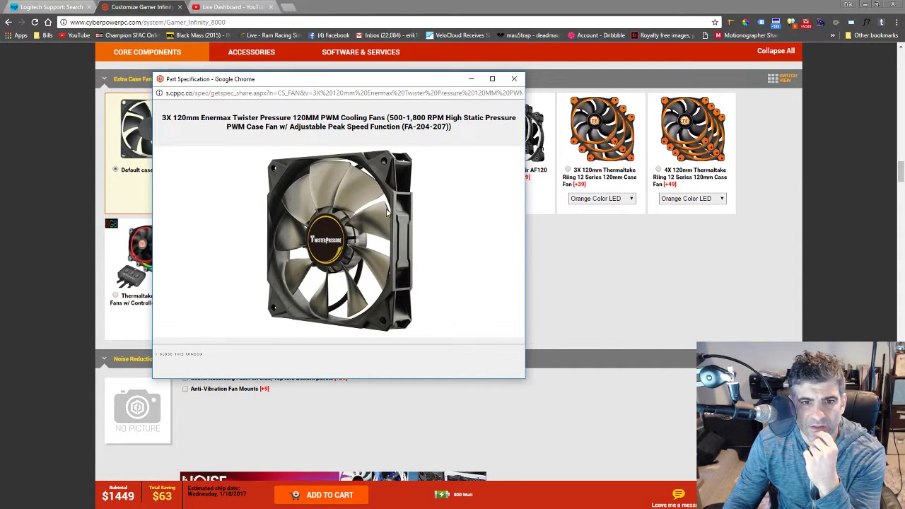
left_click(514, 78)
left_click(601, 129)
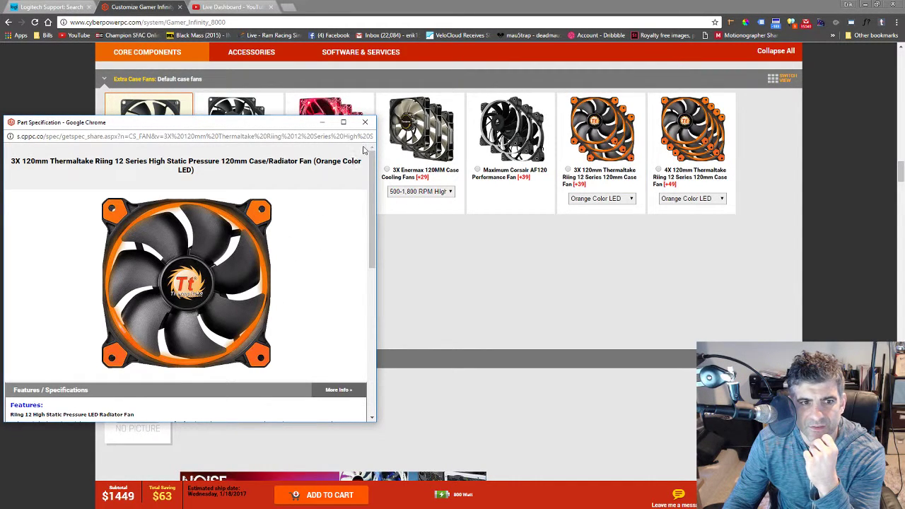
left_click(365, 122)
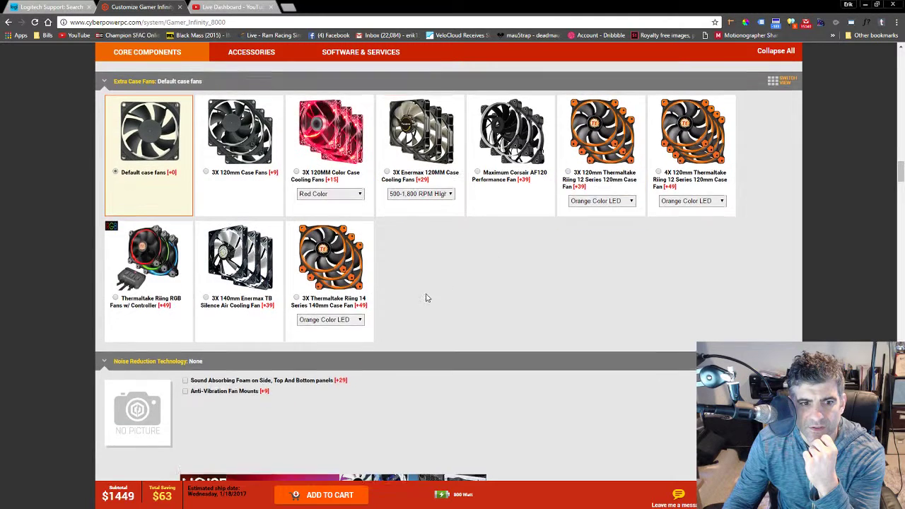
Check the 3X 140mm Enermax TB fan specs, then choose the 3X Enermax 120MM fans.
scroll(164, 204, "up", 2)
scroll(149, 212, "down", 1)
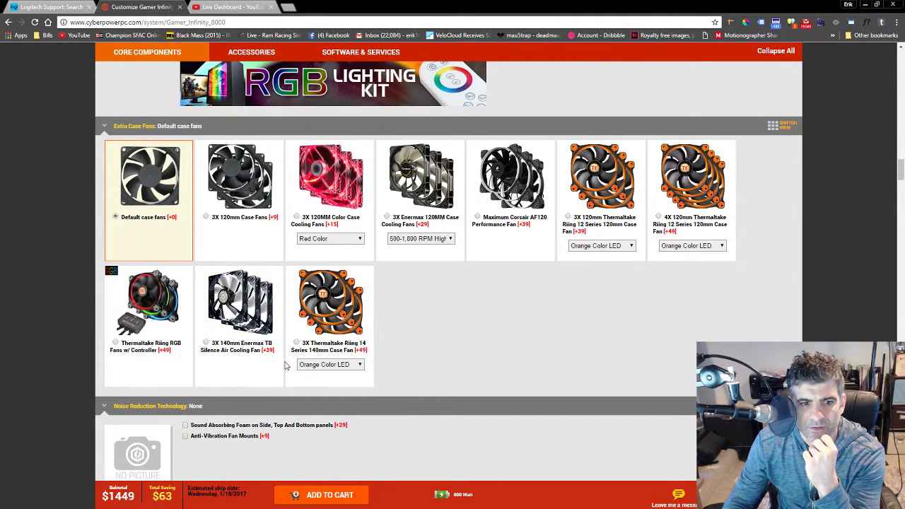
left_click(239, 300)
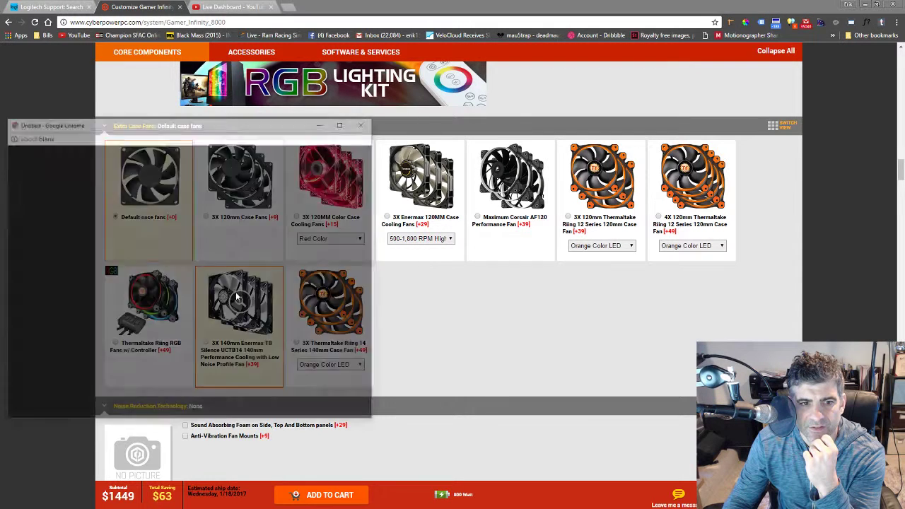
left_click_drag(273, 124, 480, 120)
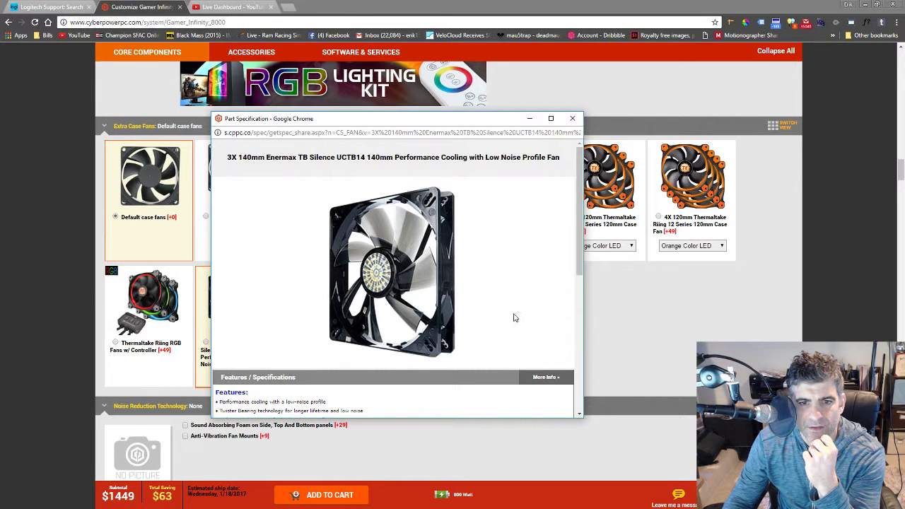
key("ctrl+w")
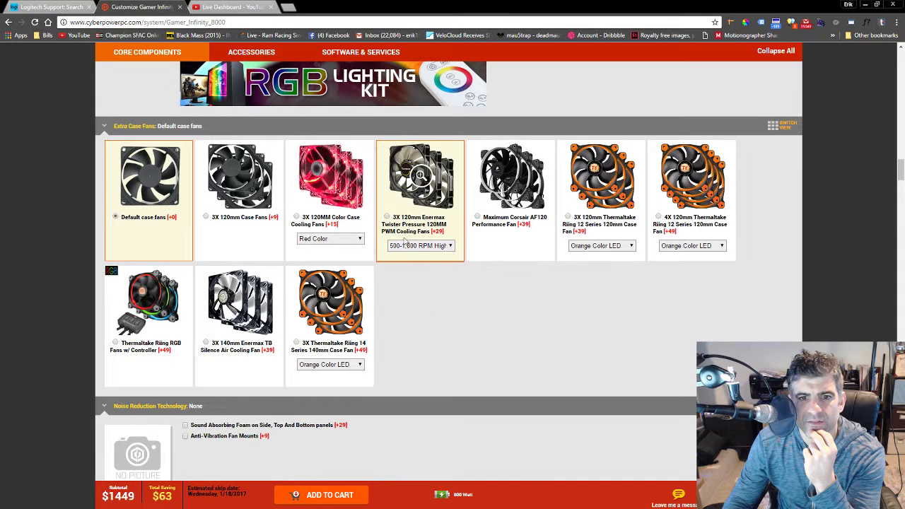
left_click(387, 218)
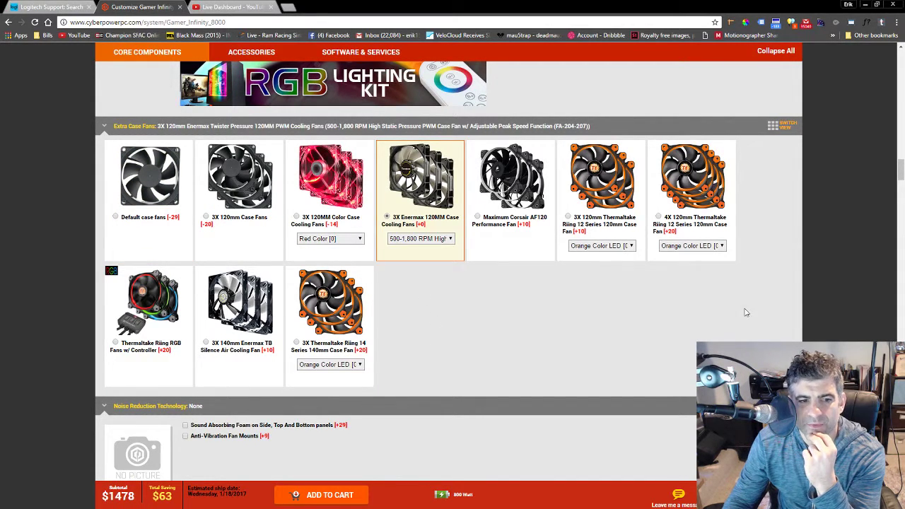
scroll(657, 264, "down", 6)
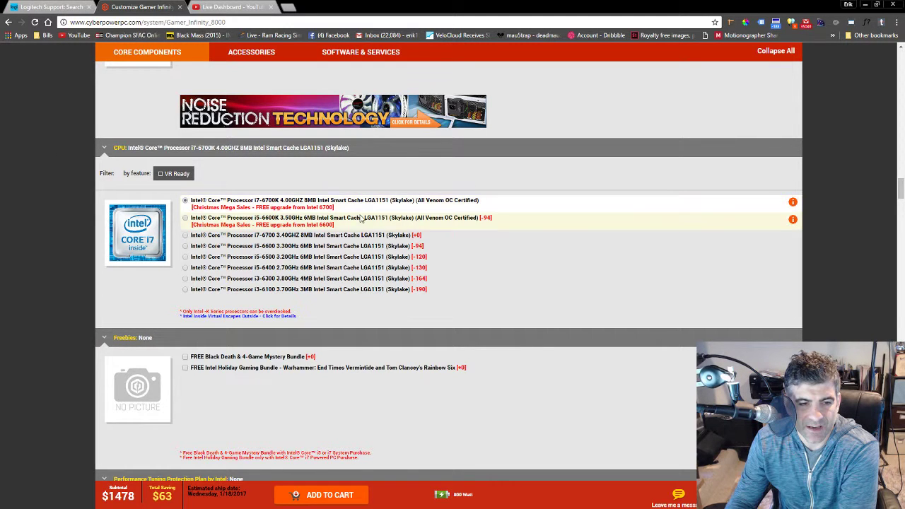
scroll(396, 219, "down", 1)
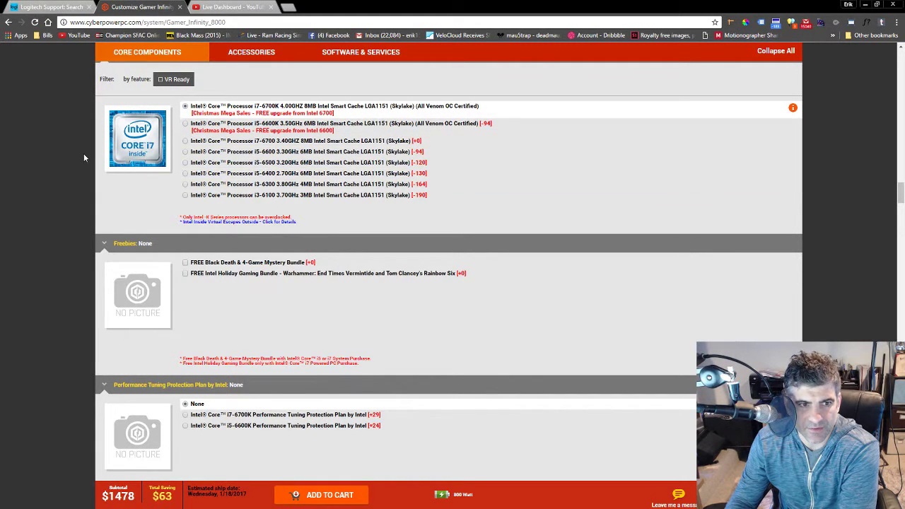
scroll(70, 161, "down", 3)
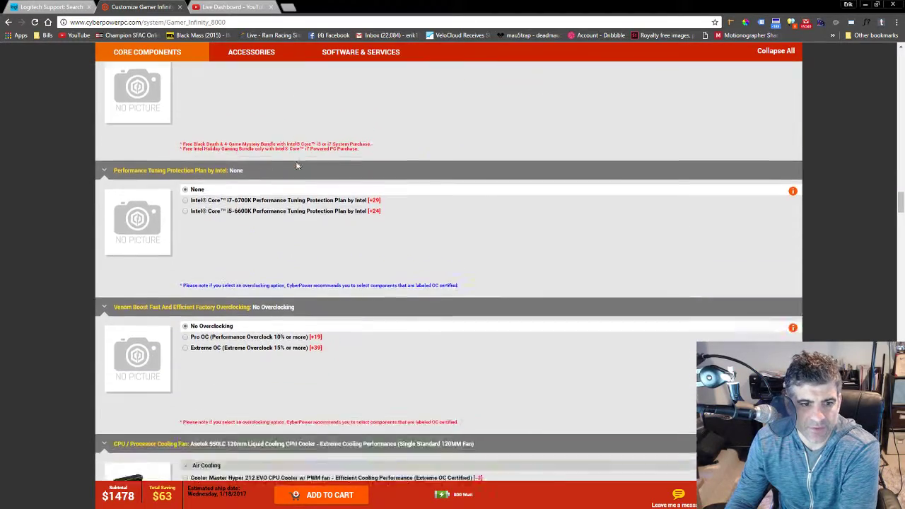
scroll(297, 166, "down", 5)
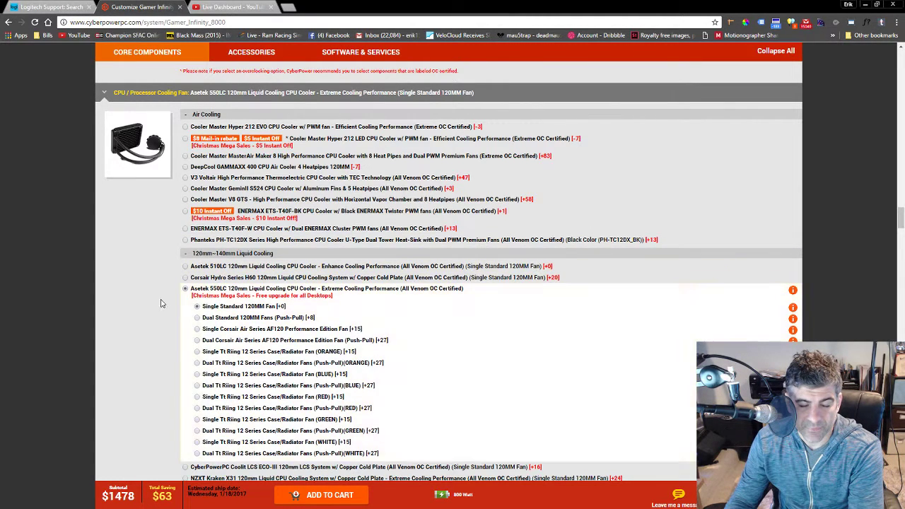
Select the Asetek 591LX 360mm liquid CPU cooler, bringing the subtotal to $1530.
scroll(495, 318, "down", 3)
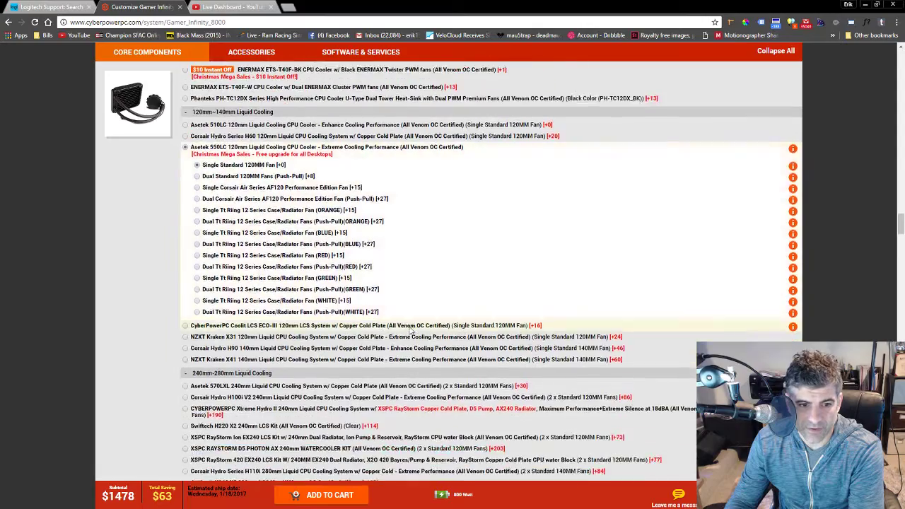
scroll(283, 269, "up", 2)
scroll(265, 262, "down", 2)
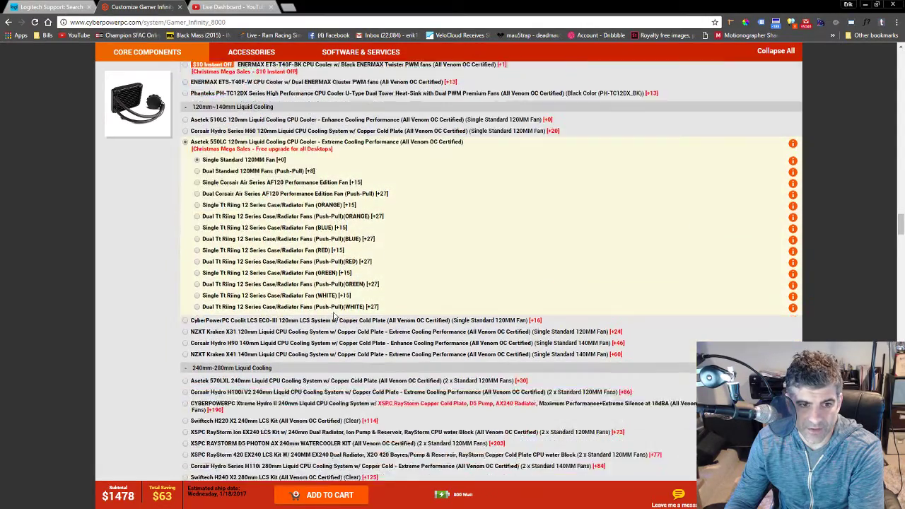
scroll(171, 314, "up", 2)
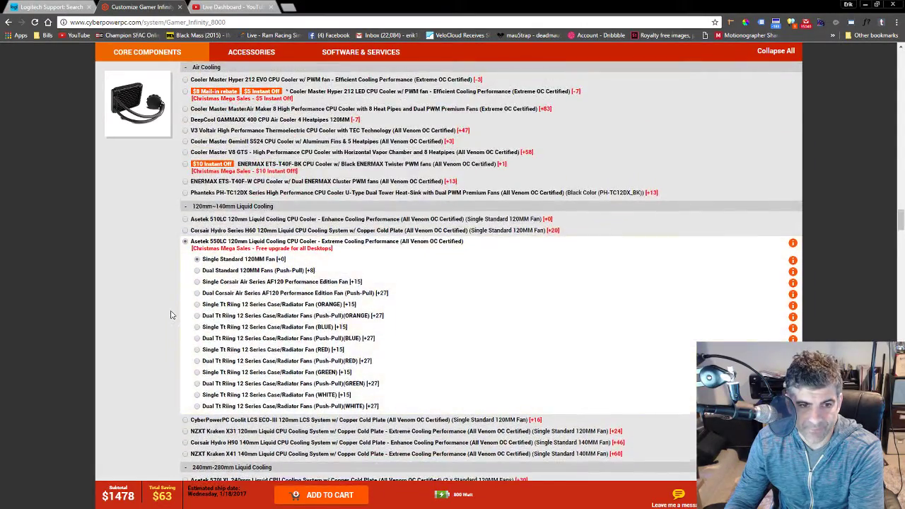
scroll(171, 314, "down", 5)
scroll(214, 246, "up", 1)
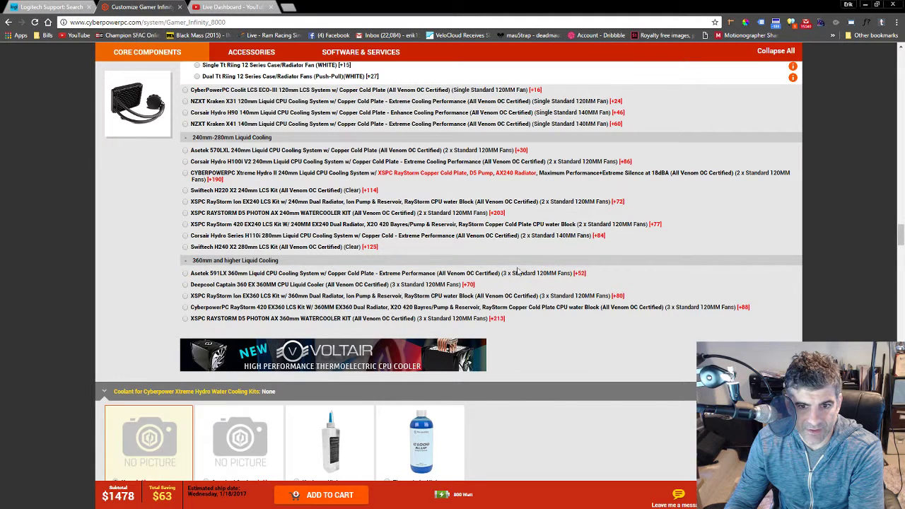
left_click(185, 275)
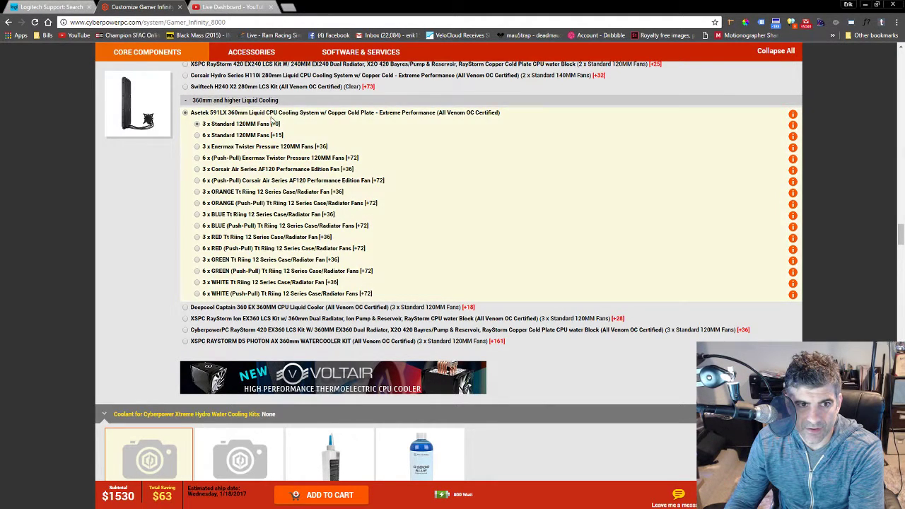
Review the Asetek 591LX and 3 x Standard 120MM Fans specification popups, closing each one.
left_click(793, 114)
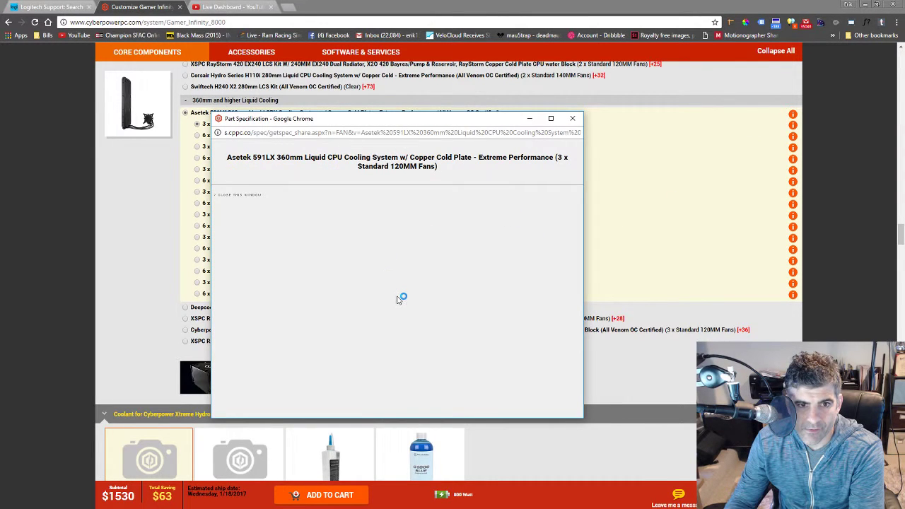
left_click(572, 118)
left_click(792, 127)
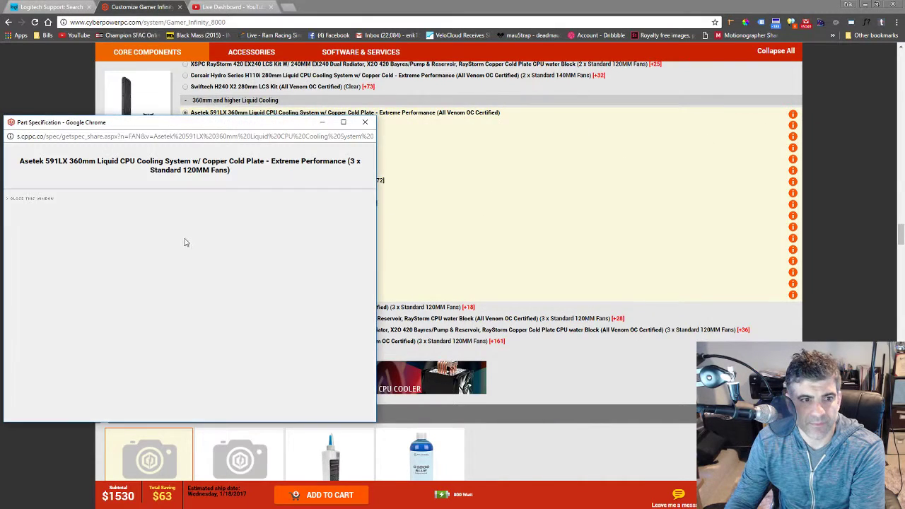
left_click(365, 121)
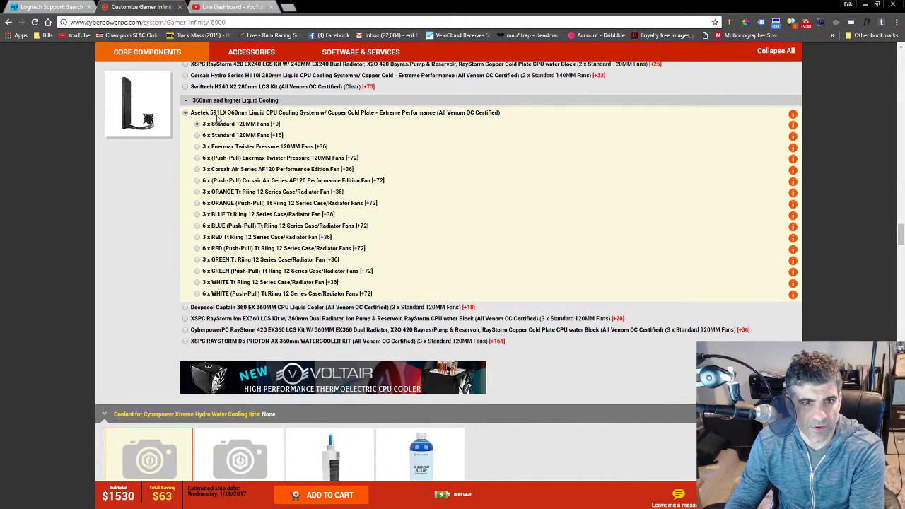
left_click(144, 118)
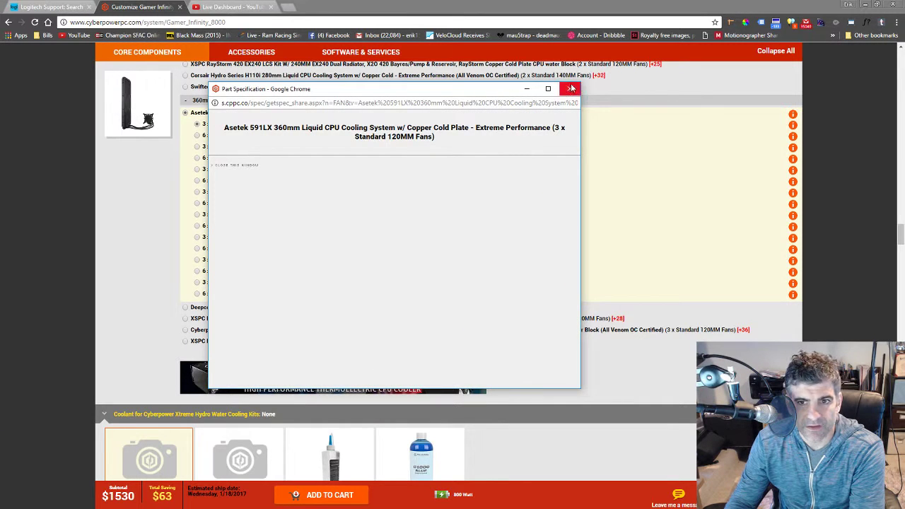
left_click(570, 90)
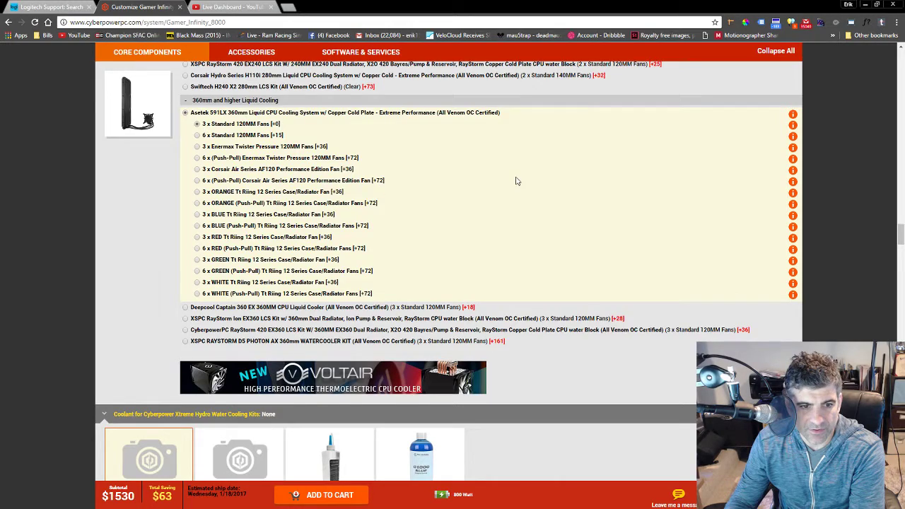
scroll(343, 191, "down", 6)
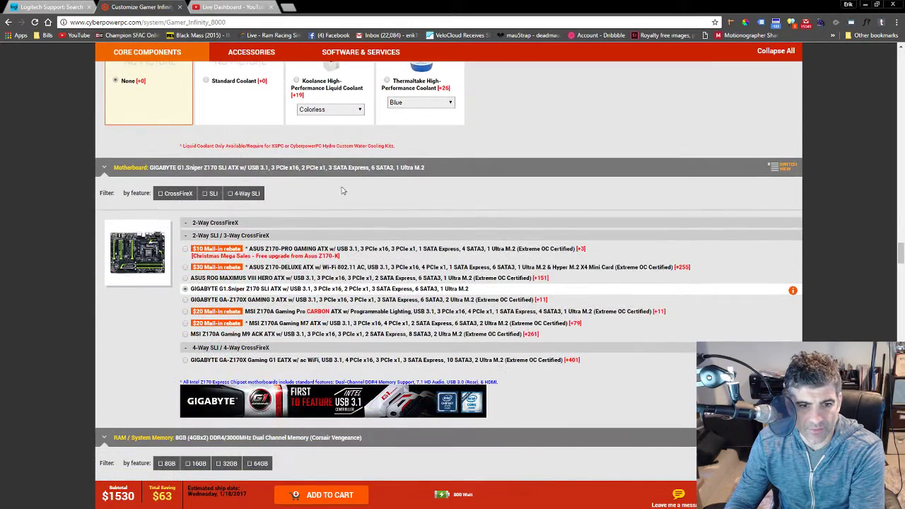
Filter motherboards to SLI-capable boards and review the MSI Z170A Gaming M9 ACK specifications.
scroll(116, 360, "down", 2)
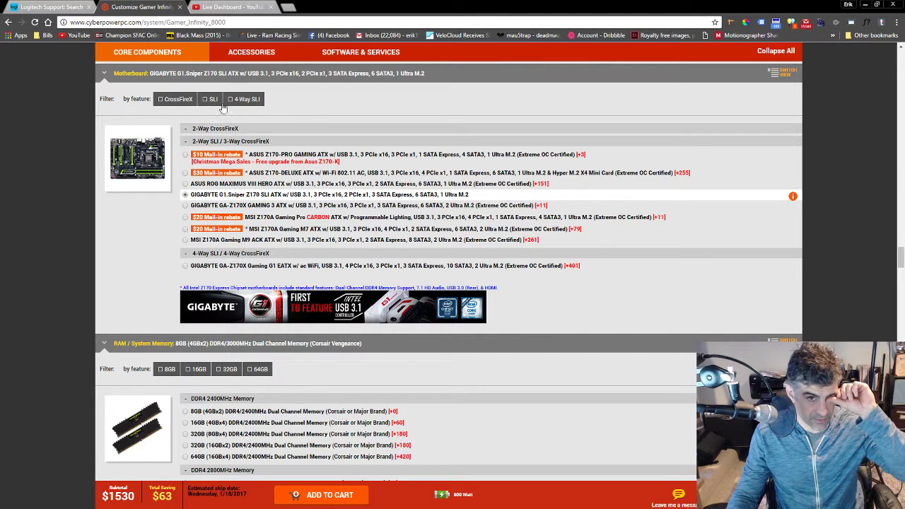
left_click(211, 99)
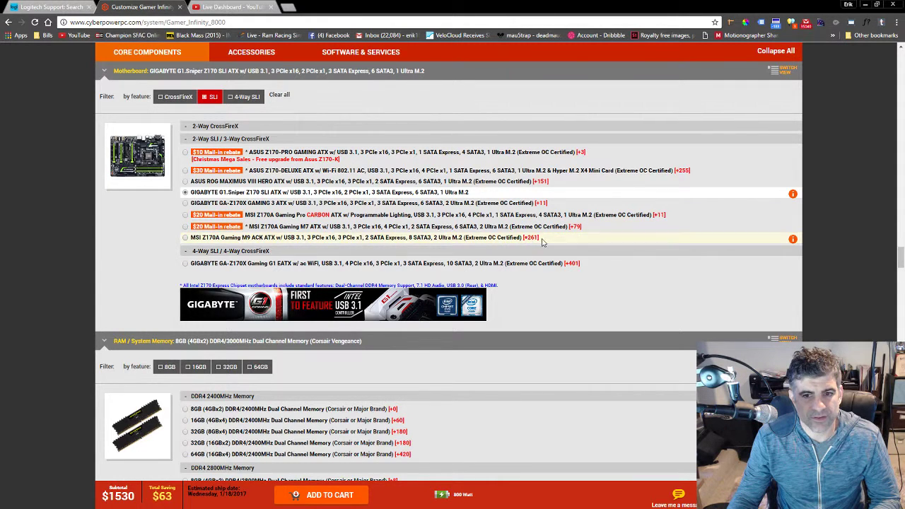
left_click(793, 240)
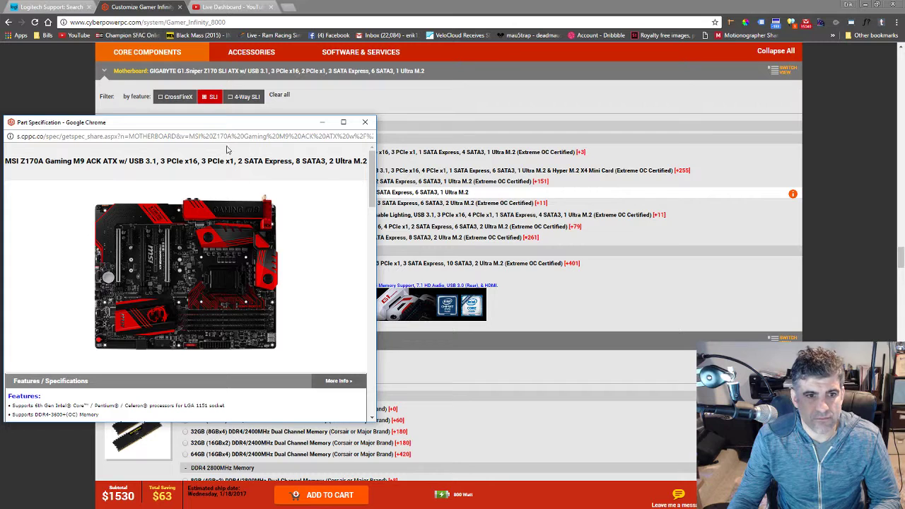
left_click_drag(238, 124, 362, 121)
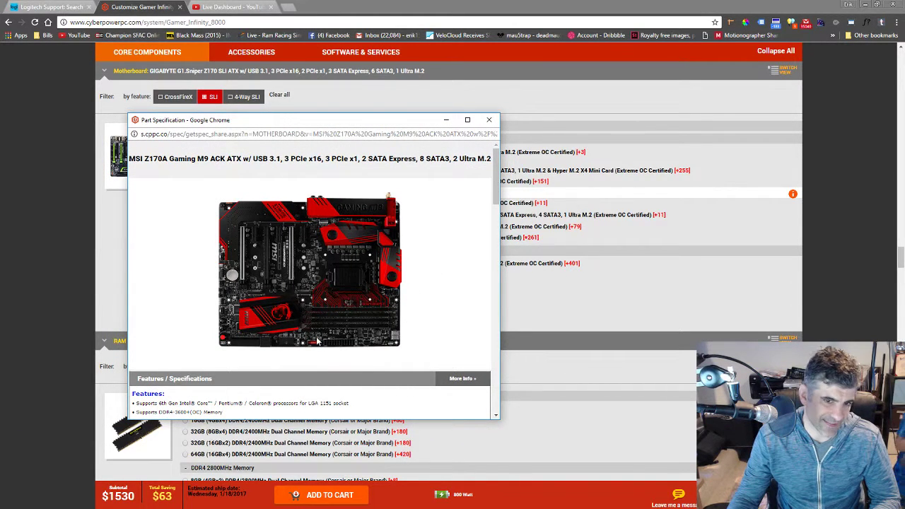
left_click(492, 120)
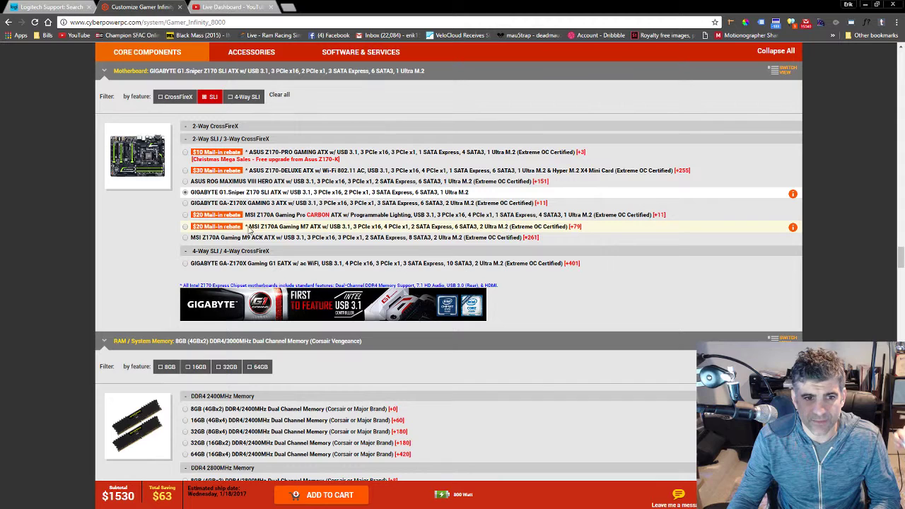
left_click(200, 230)
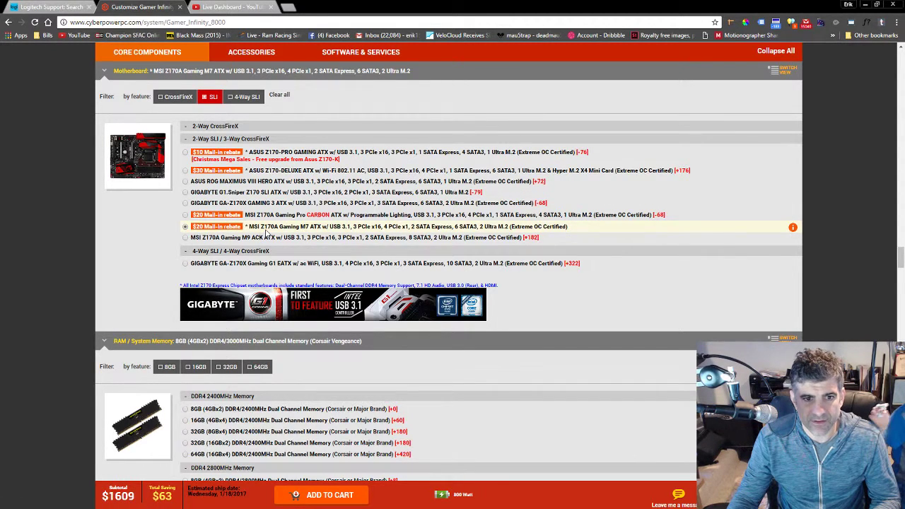
left_click(792, 228)
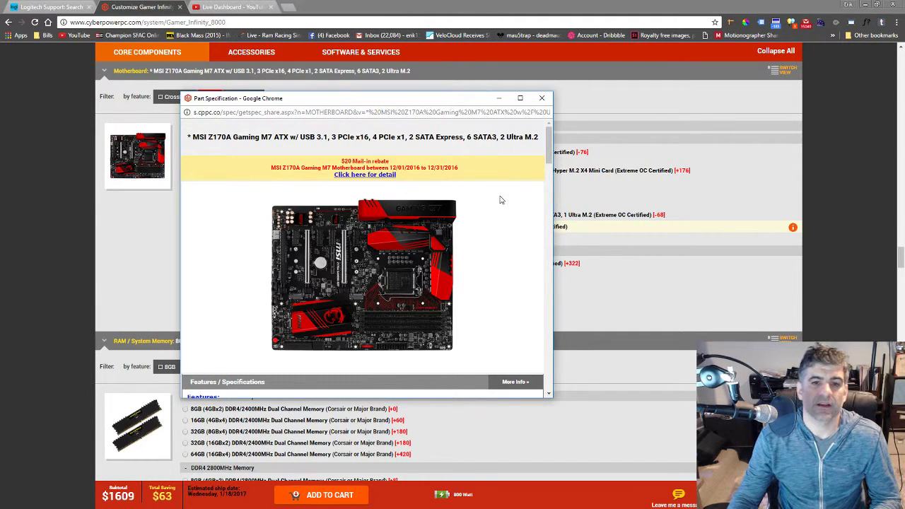
left_click(542, 97)
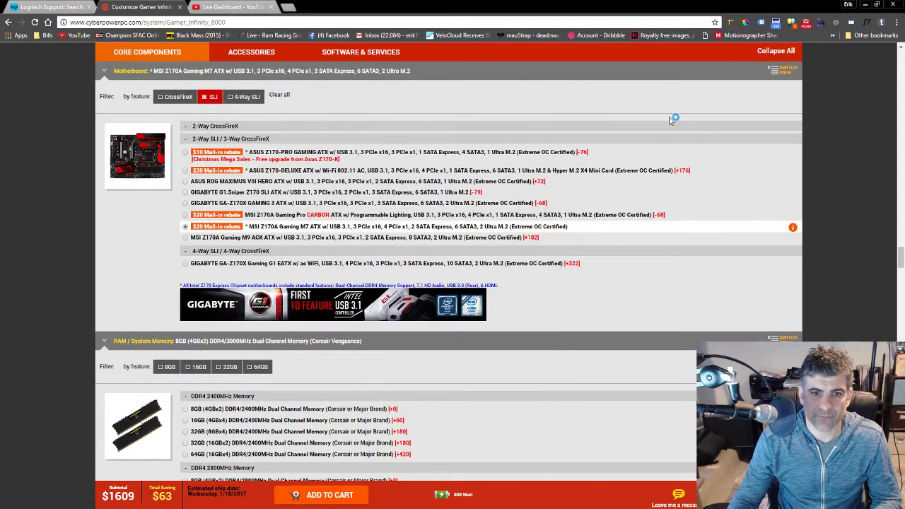
Choose 16GB (4GBx4) DDR4/3000MHz memory with the Patriot Viper Elite brand, reaching $1729.
scroll(681, 214, "down", 3)
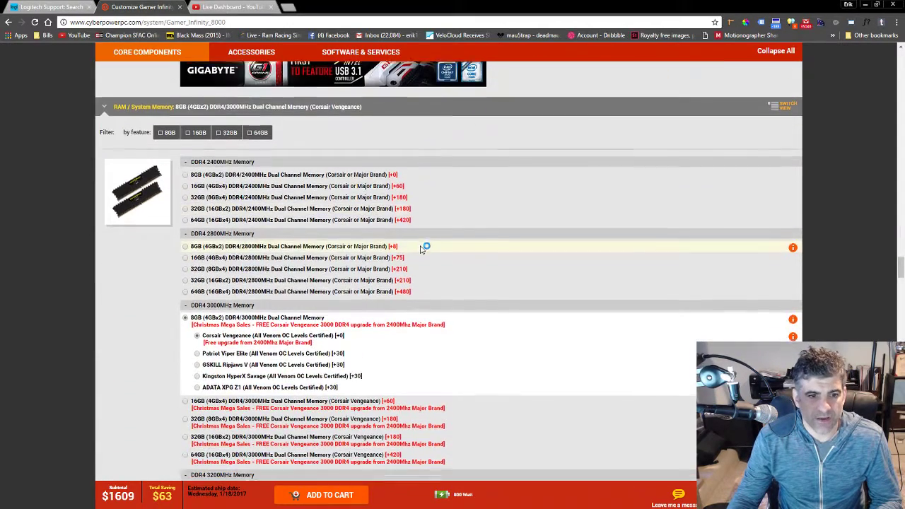
scroll(145, 344, "down", 1)
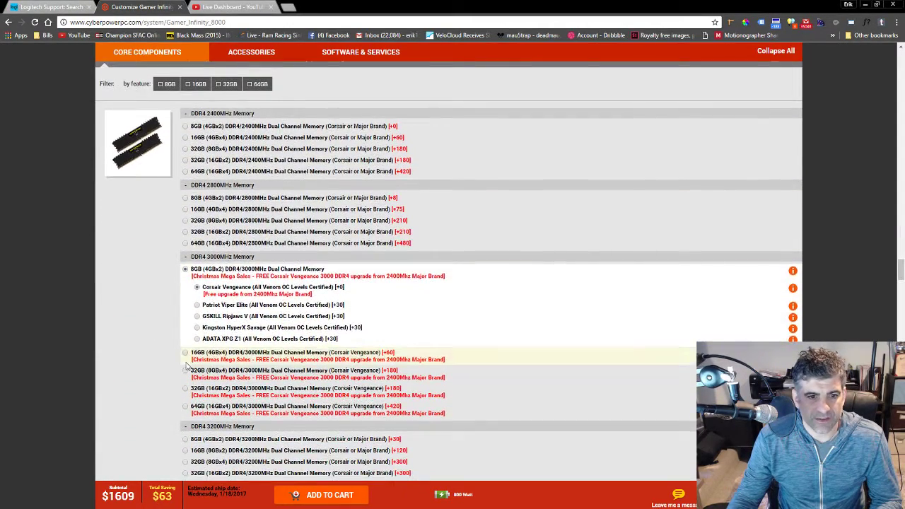
left_click(186, 353)
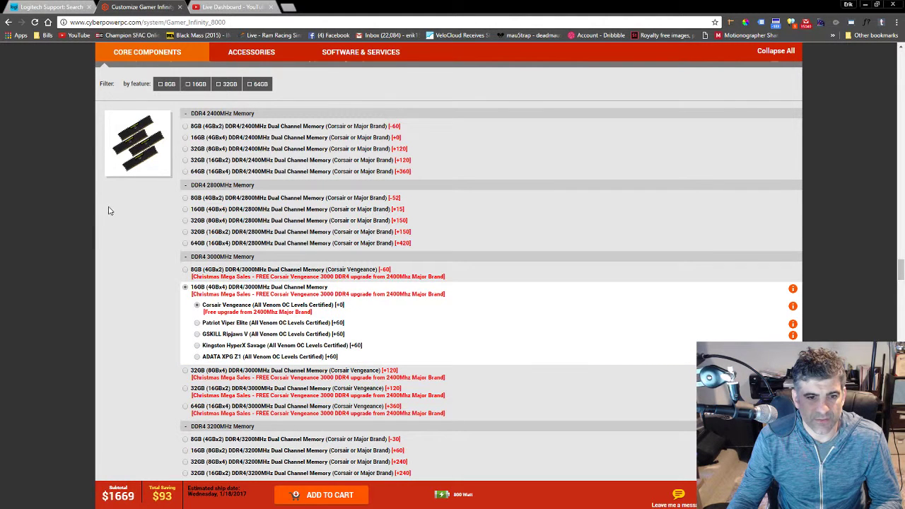
scroll(306, 323, "down", 1)
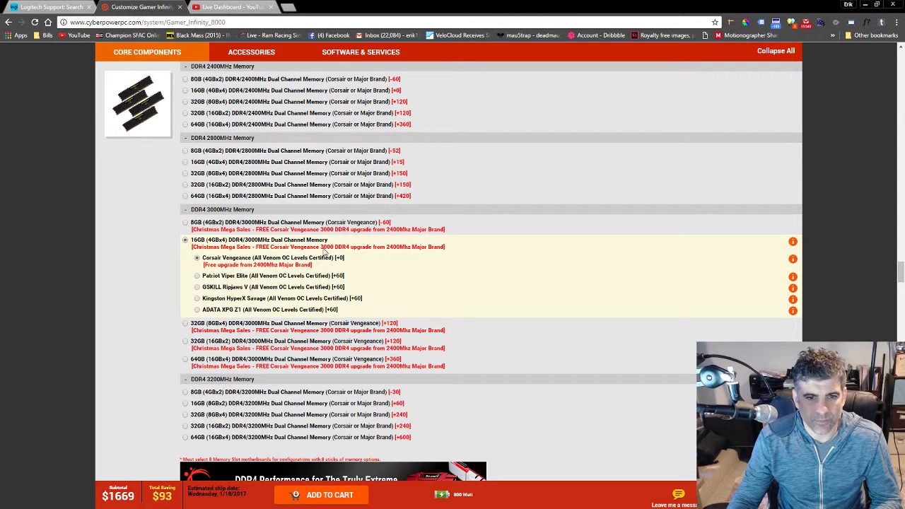
left_click(310, 277)
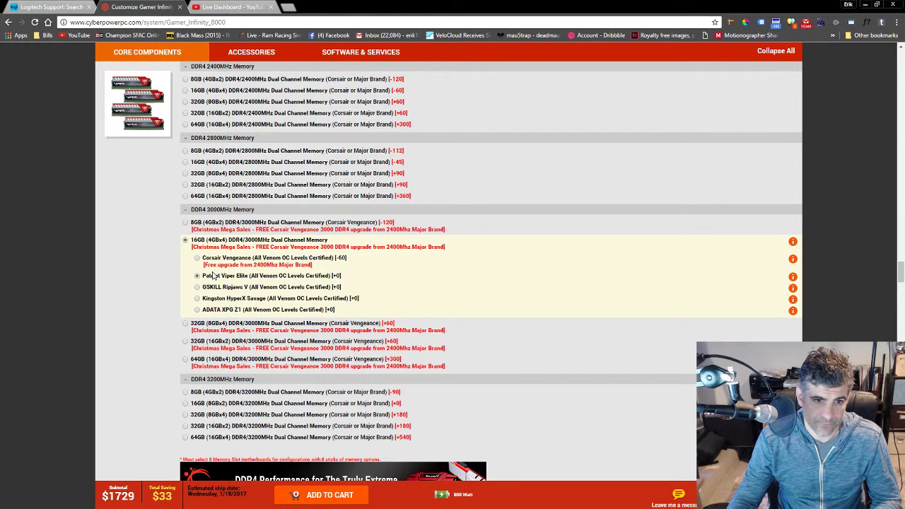
left_click(184, 325)
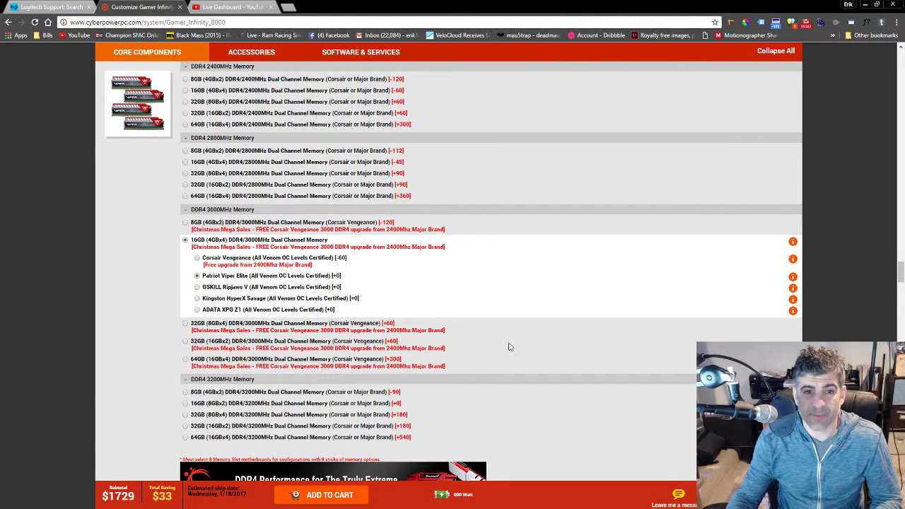
scroll(145, 290, "down", 4)
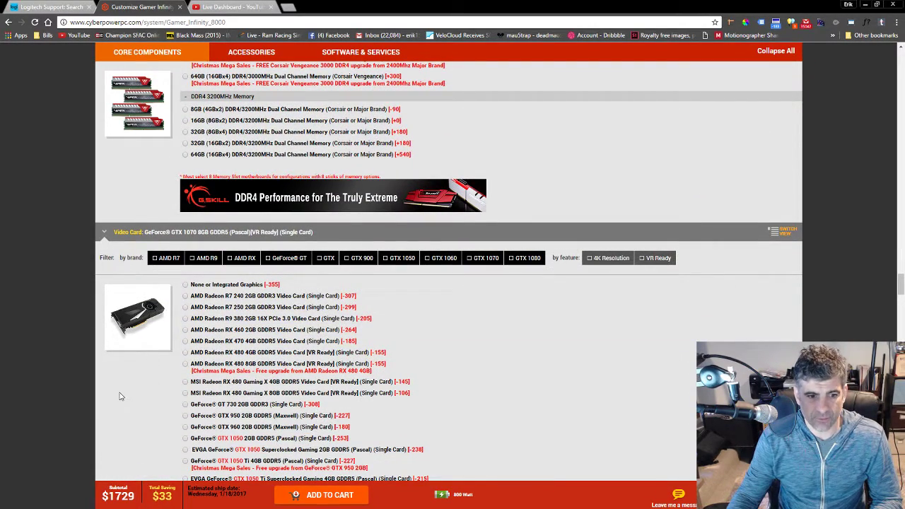
Under GeForce GTX 1070 8GB, pick the Dual Card (SLI) option for a $2191 subtotal.
scroll(126, 382, "down", 1)
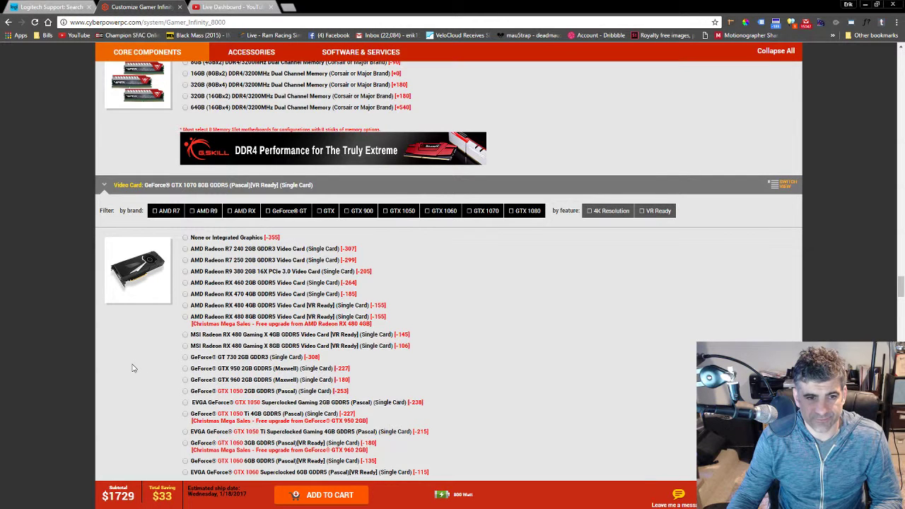
scroll(131, 367, "down", 3)
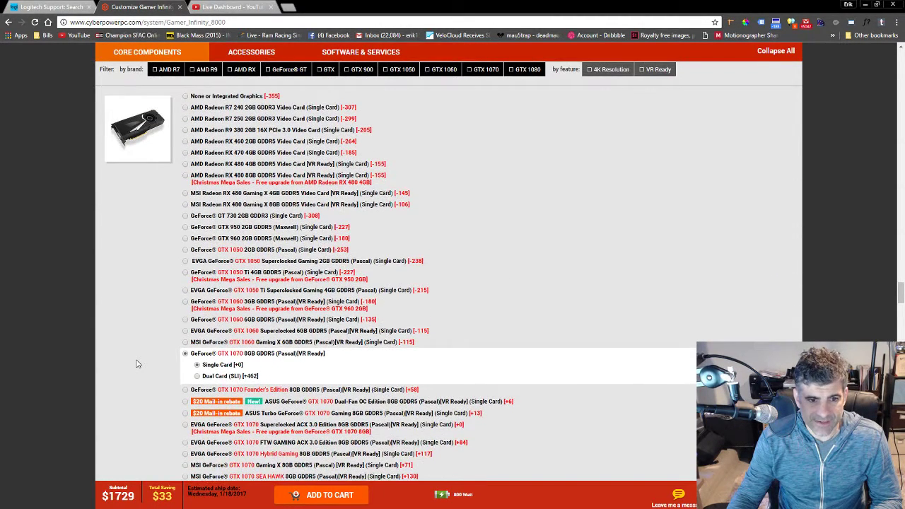
scroll(150, 335, "down", 2)
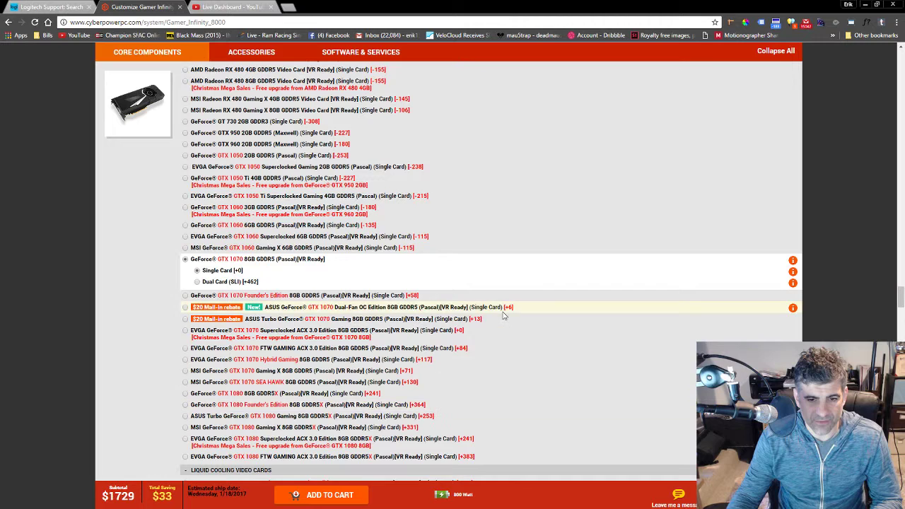
left_click(210, 282)
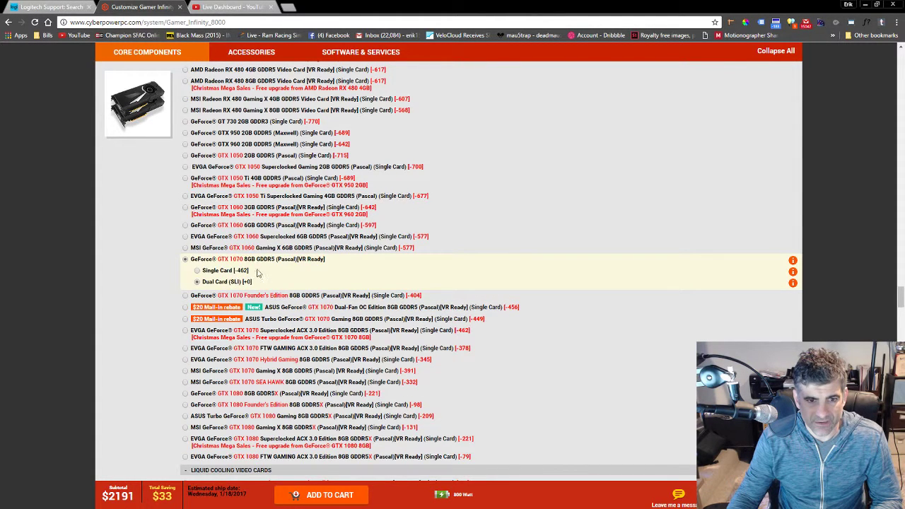
scroll(271, 228, "up", 4)
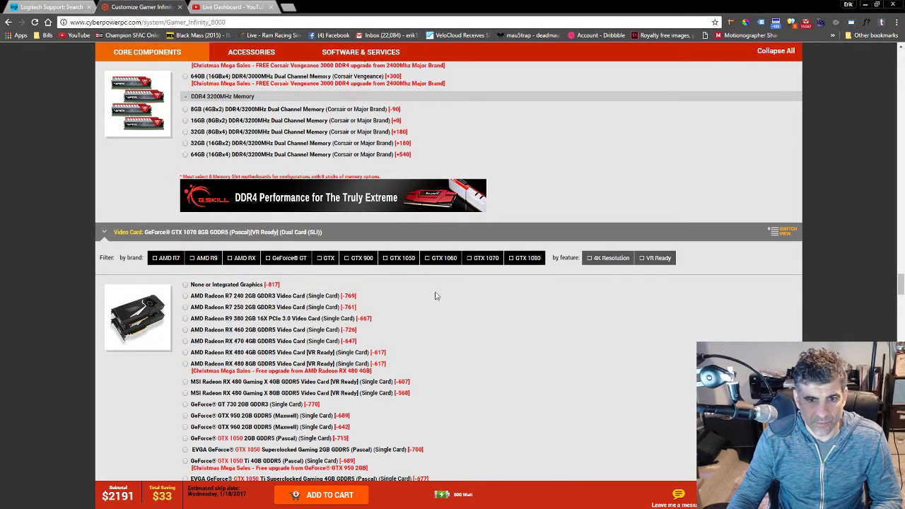
scroll(434, 297, "down", 4)
scroll(267, 276, "down", 1)
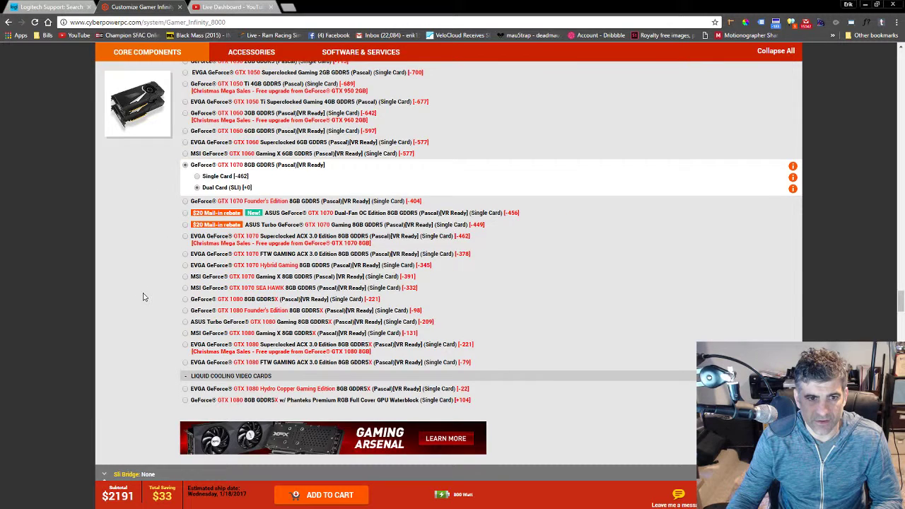
scroll(142, 298, "down", 3)
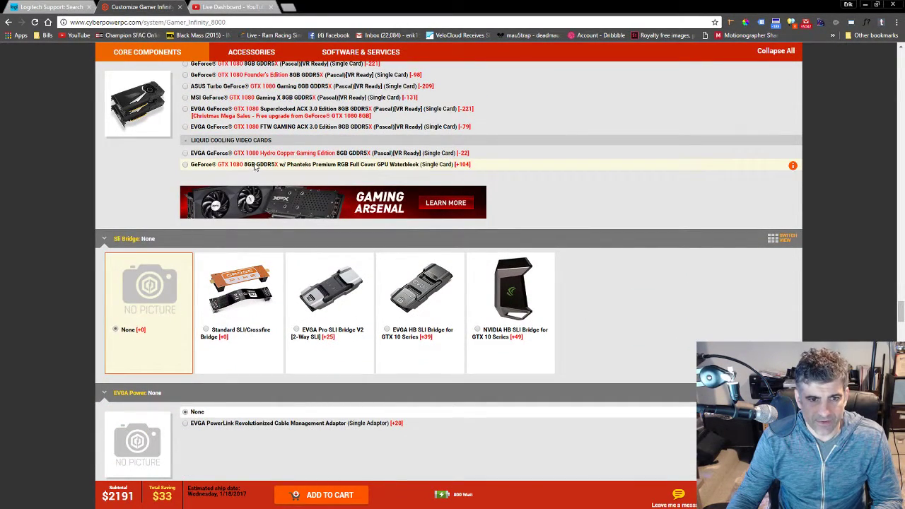
Choose the 1,000 Watts Standard 80 Plus Gold power supply, bringing the subtotal to $2199.
scroll(327, 181, "down", 10)
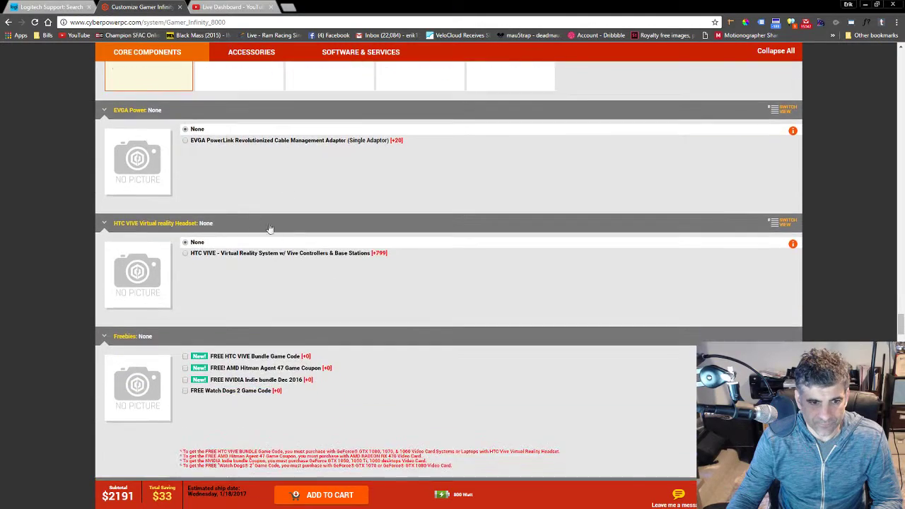
scroll(258, 210, "down", 4)
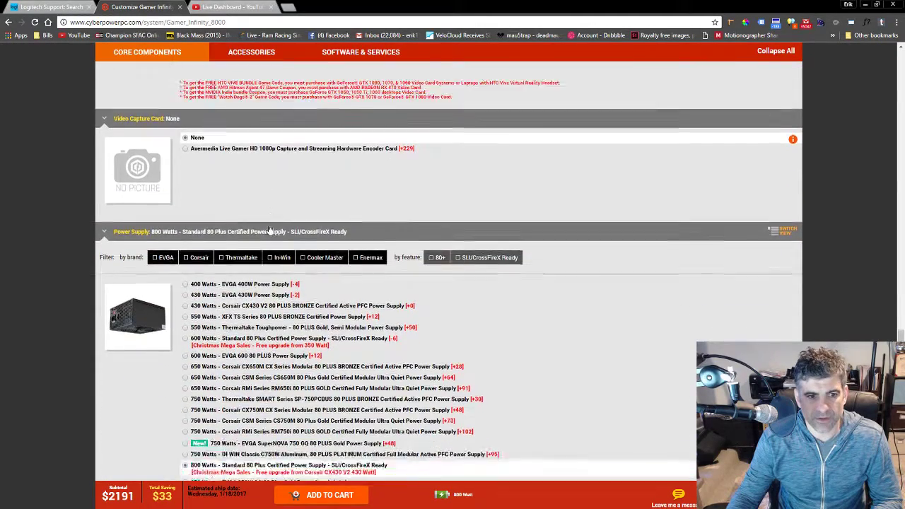
scroll(507, 142, "down", 2)
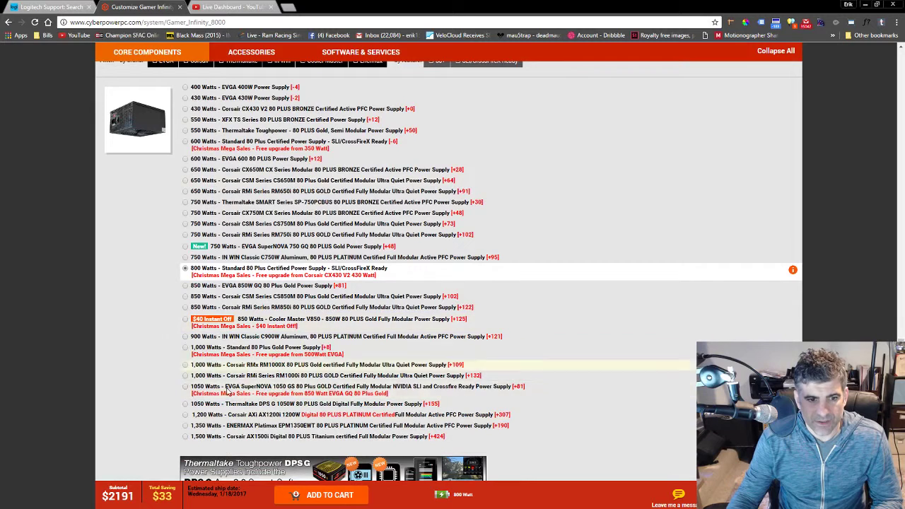
left_click(185, 350)
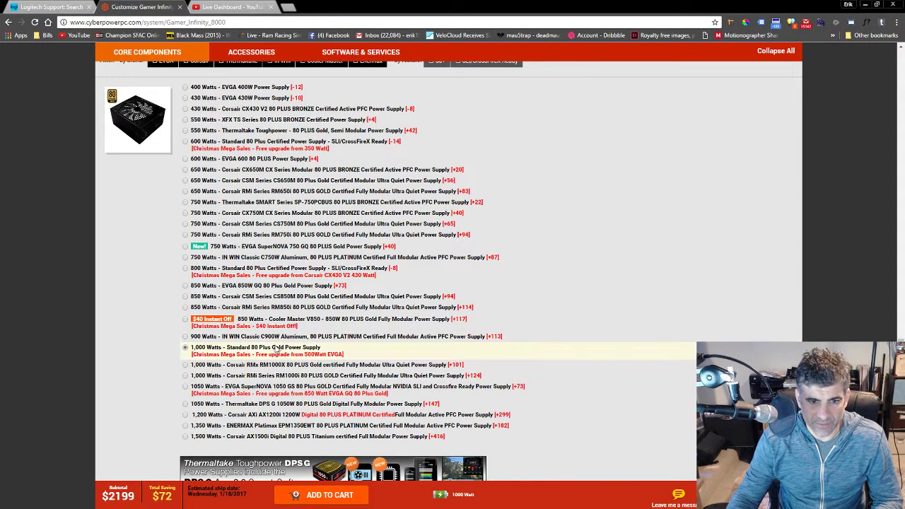
scroll(287, 354, "down", 3)
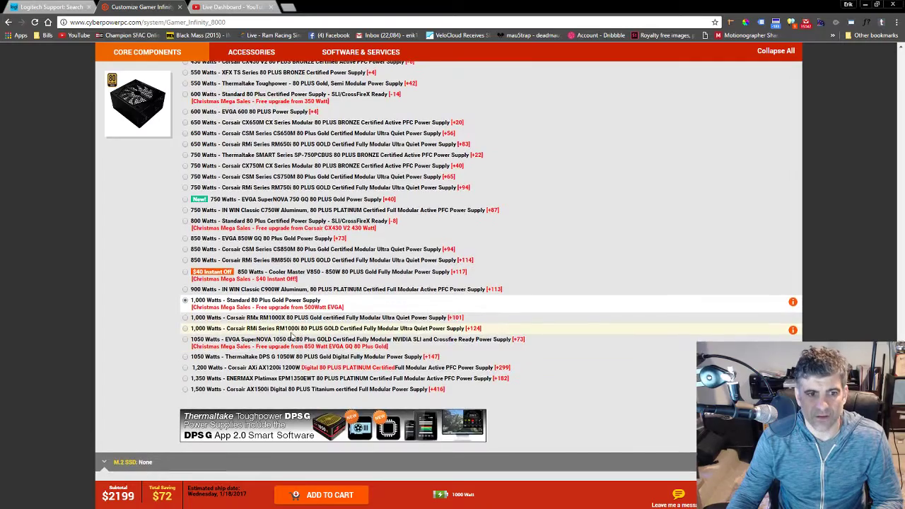
scroll(147, 196, "down", 2)
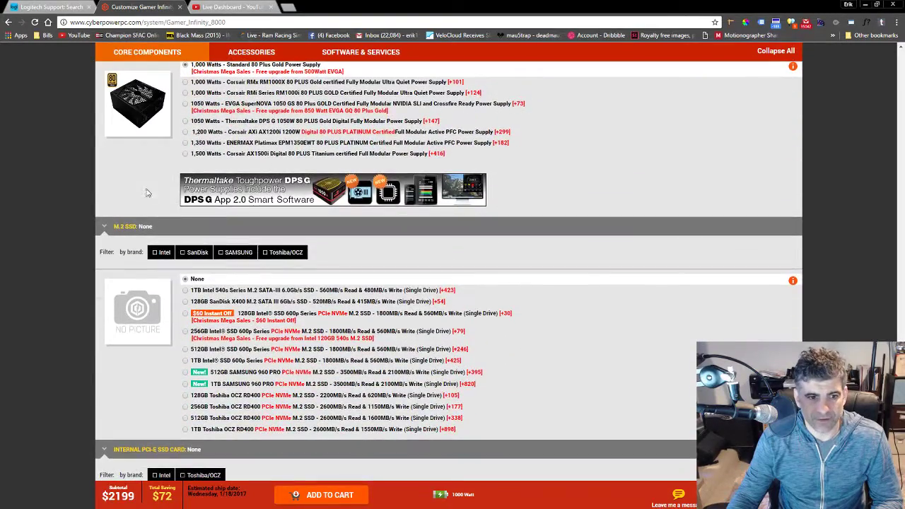
scroll(152, 178, "up", 1)
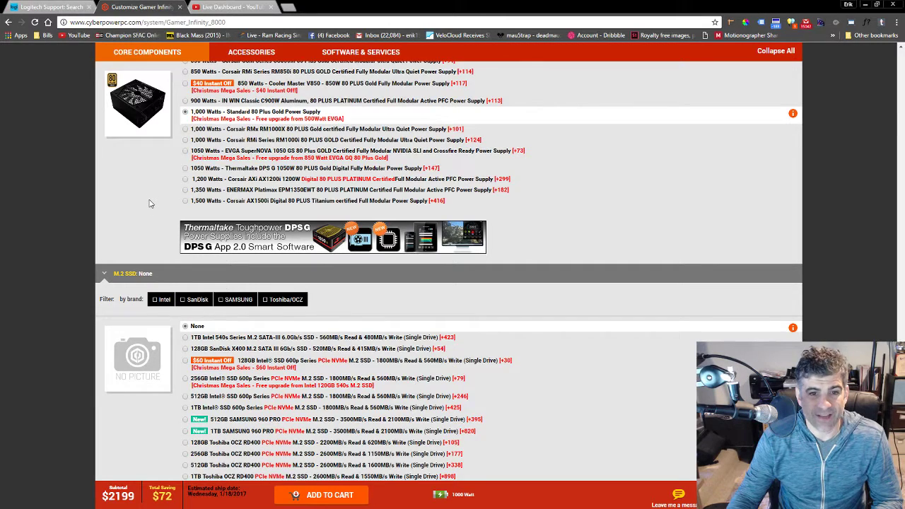
scroll(149, 203, "down", 3)
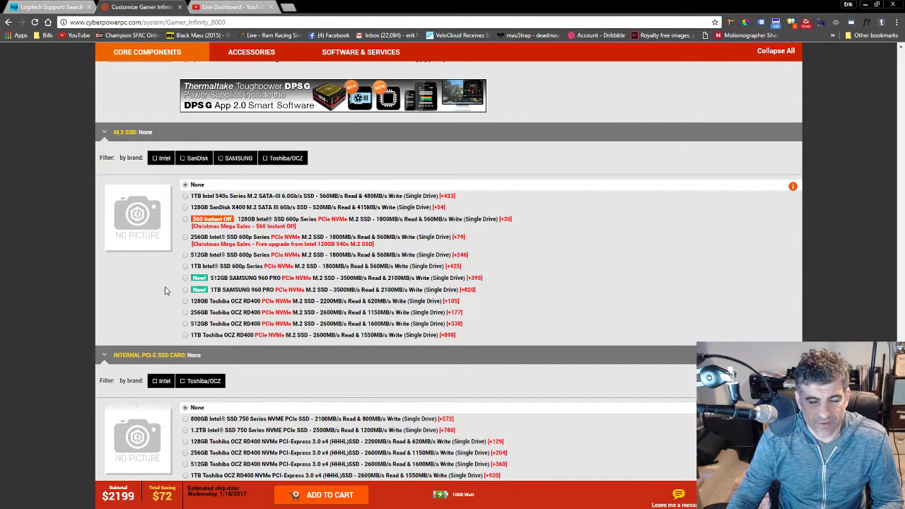
scroll(166, 282, "down", 2)
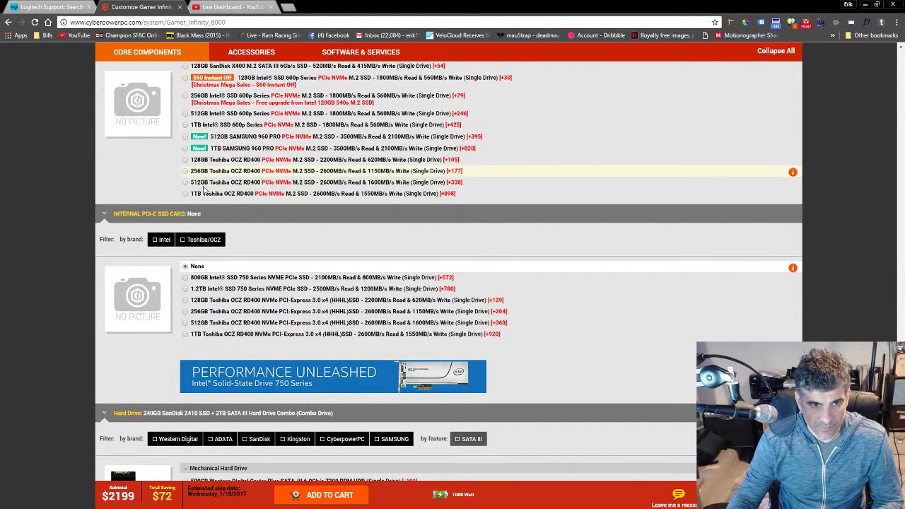
scroll(189, 230, "up", 1)
scroll(184, 254, "up", 1)
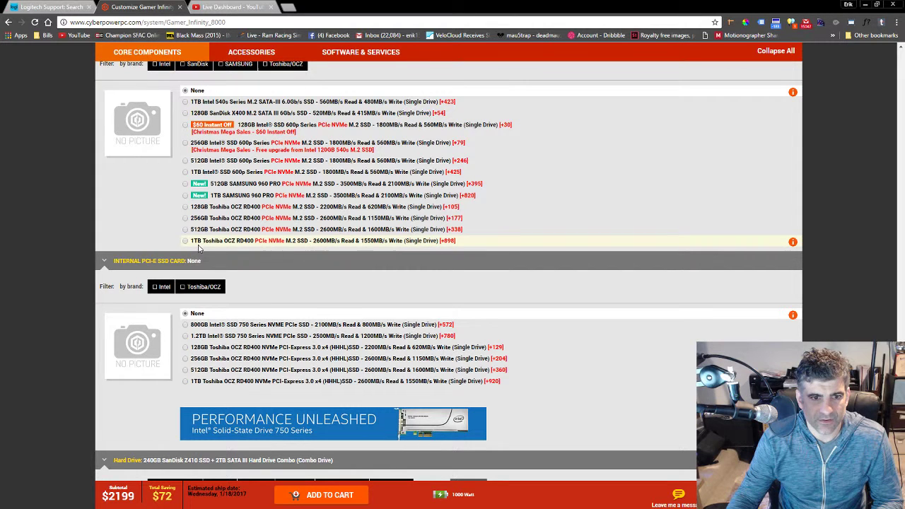
scroll(205, 184, "up", 2)
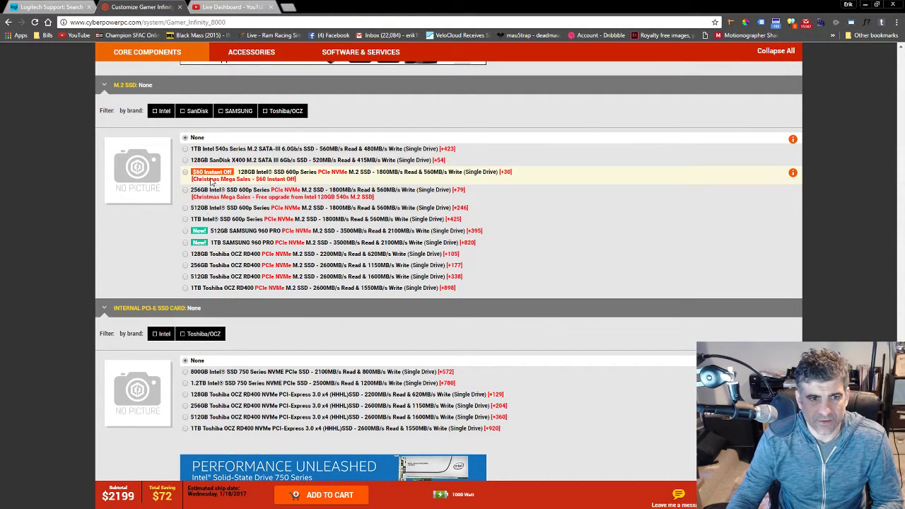
scroll(160, 245, "down", 1)
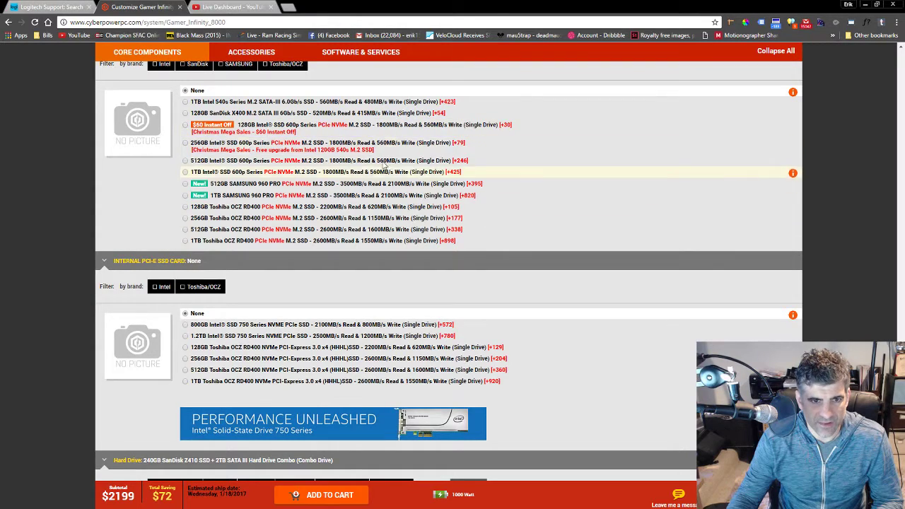
scroll(385, 165, "down", 4)
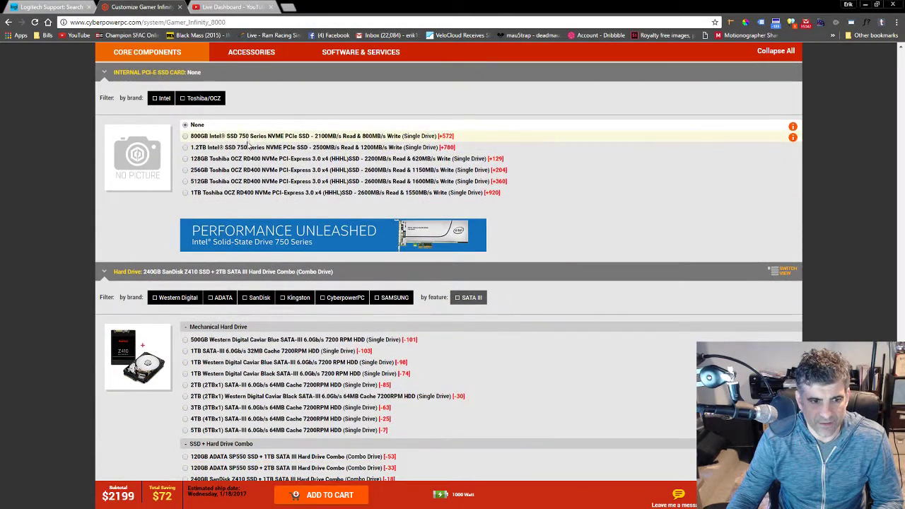
scroll(149, 327, "down", 3)
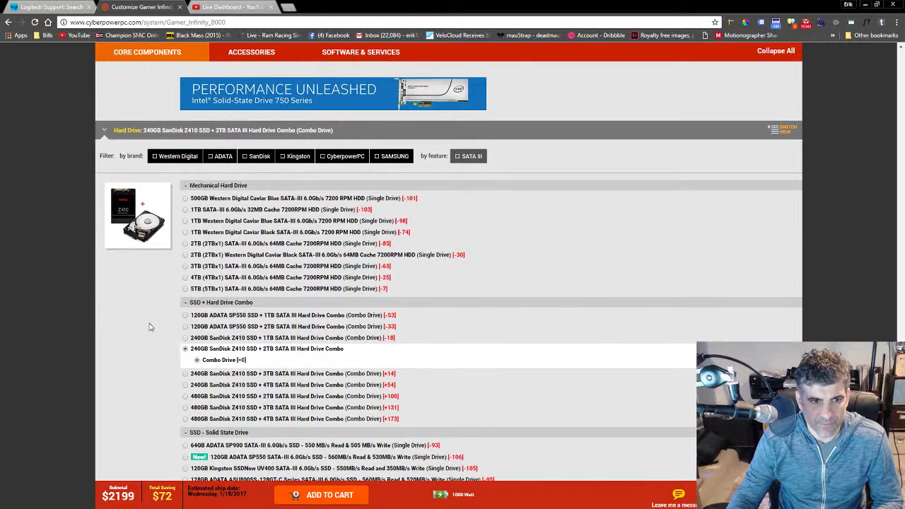
scroll(148, 338, "down", 1)
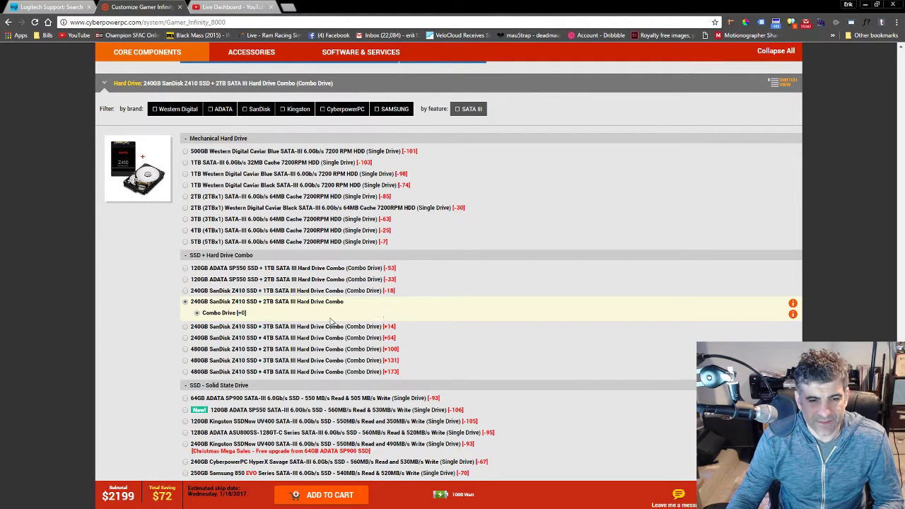
scroll(125, 328, "down", 7)
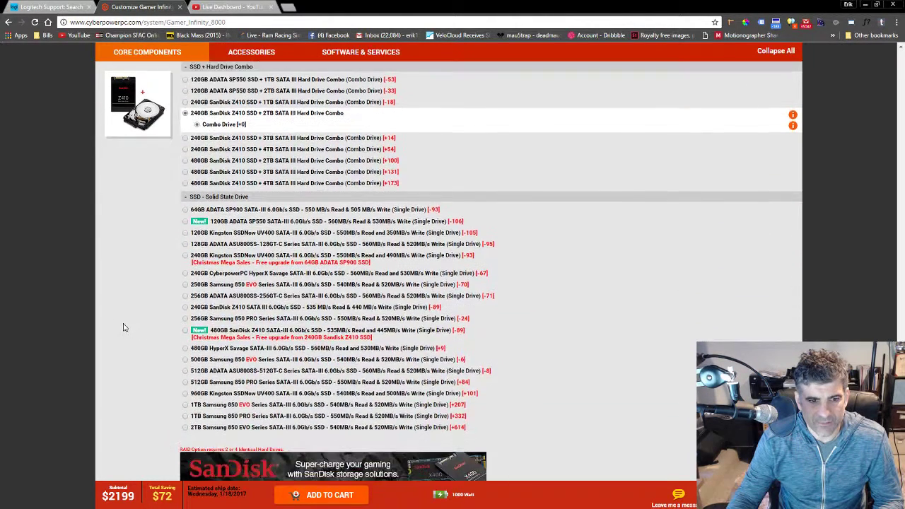
scroll(127, 327, "up", 5)
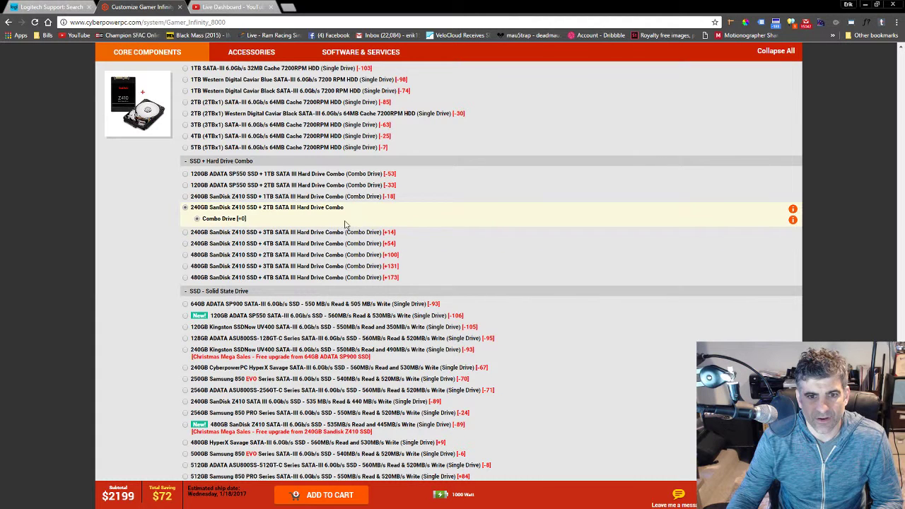
scroll(168, 238, "up", 1)
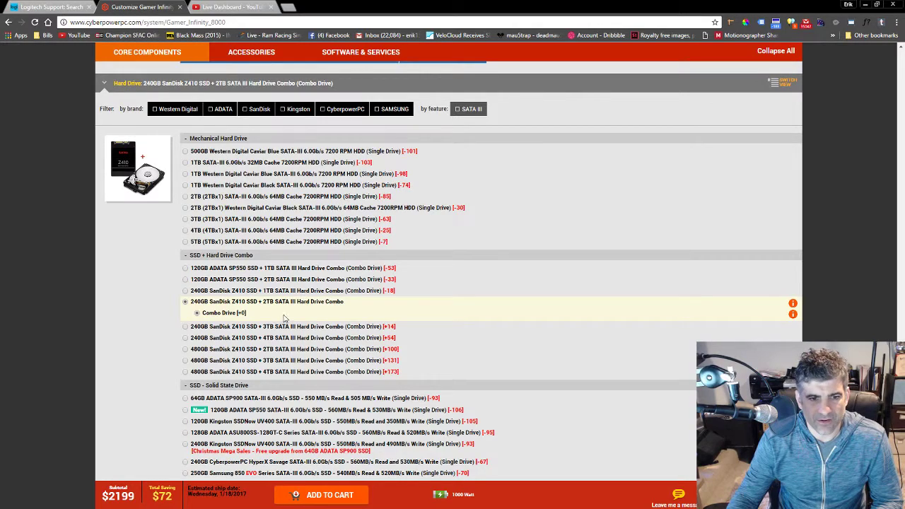
scroll(282, 315, "down", 2)
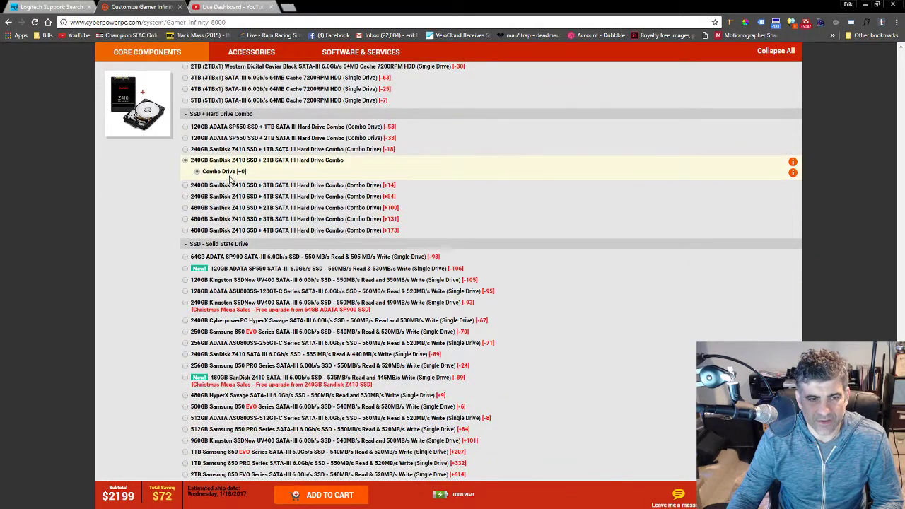
scroll(230, 178, "down", 5)
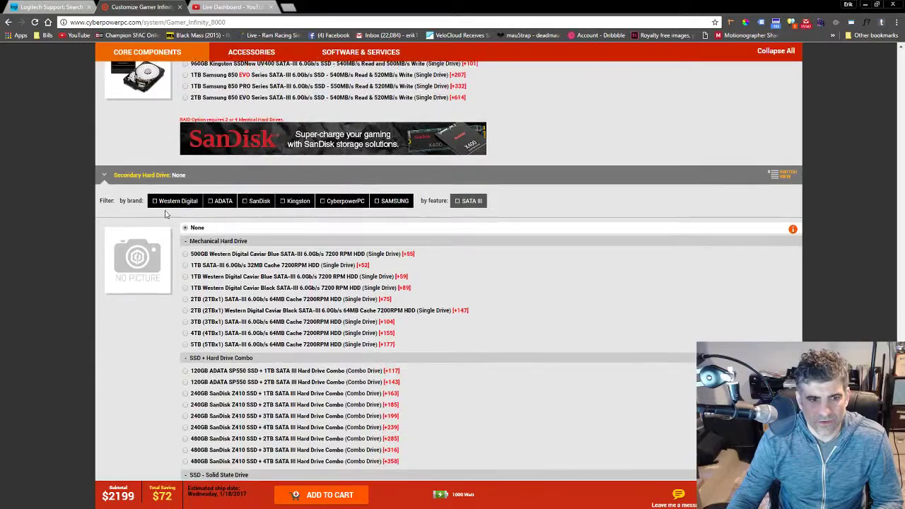
Leave the optical, wireless and sound sections as they are and continue to the Accessories section.
scroll(167, 215, "down", 15)
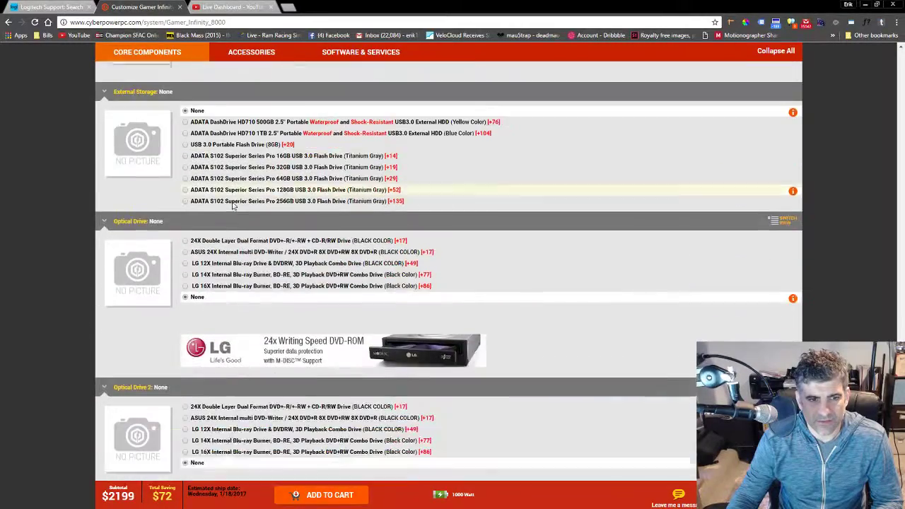
scroll(232, 205, "down", 1)
scroll(229, 202, "down", 7)
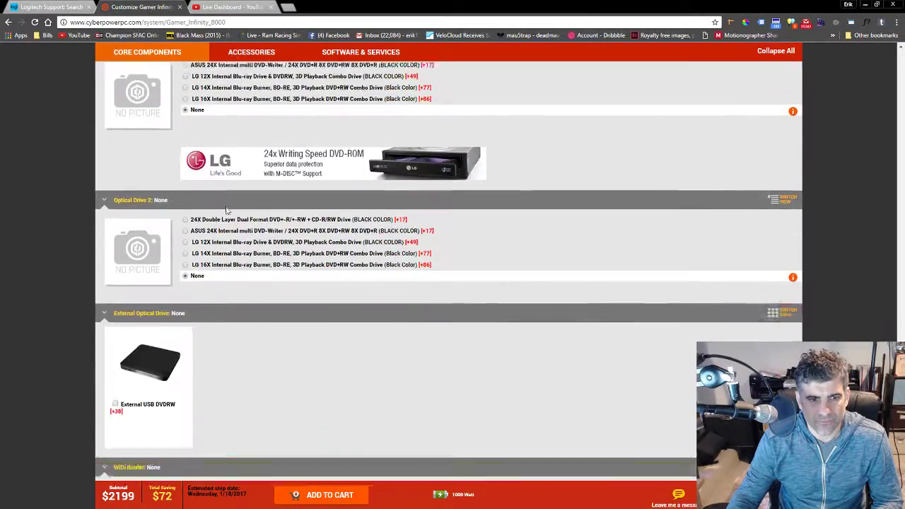
scroll(227, 210, "down", 10)
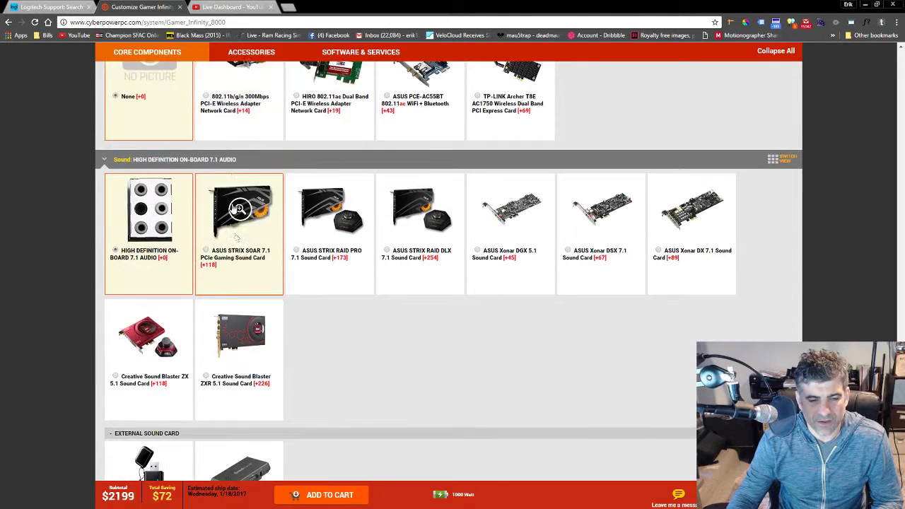
scroll(410, 255, "down", 2)
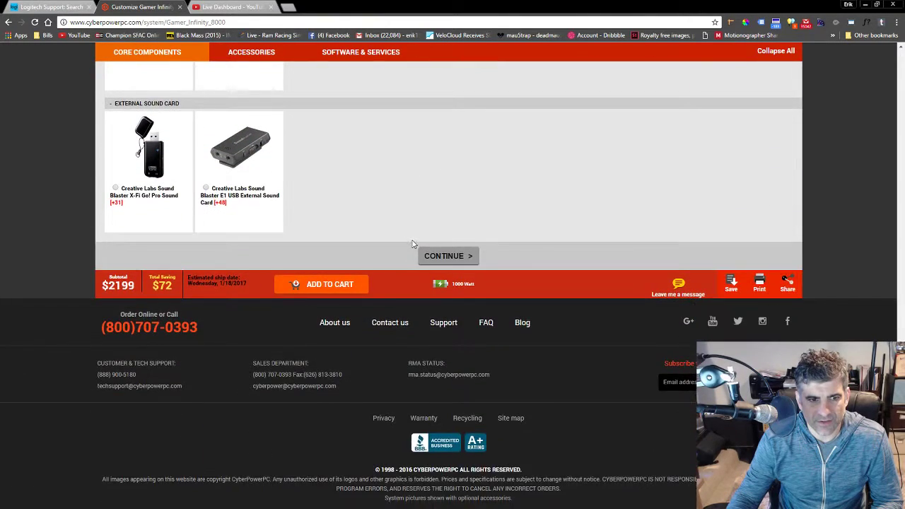
scroll(344, 339, "up", 3)
scroll(320, 369, "up", 2)
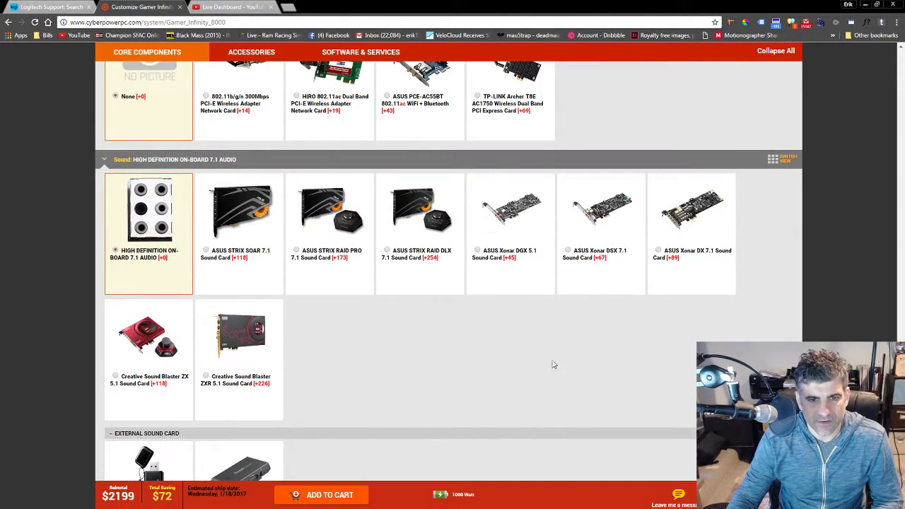
scroll(523, 290, "up", 2)
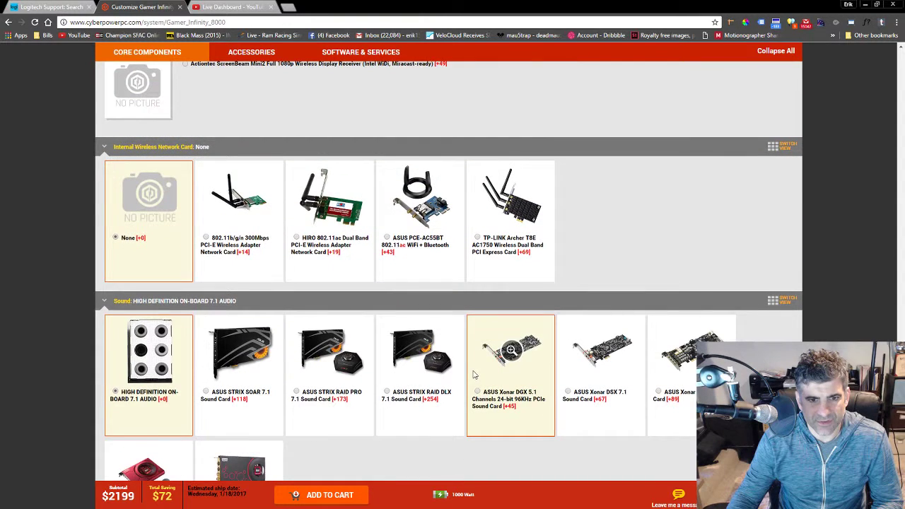
scroll(417, 332, "down", 5)
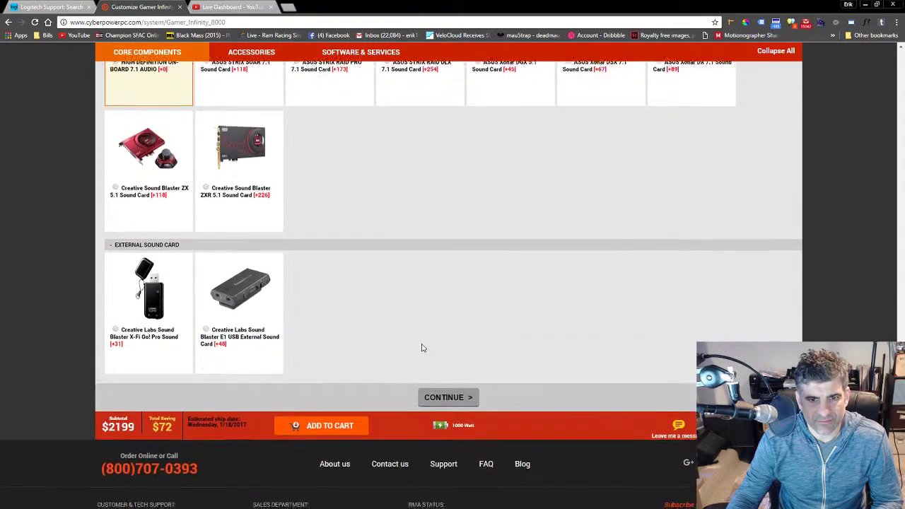
scroll(364, 304, "up", 3)
scroll(364, 304, "up", 1)
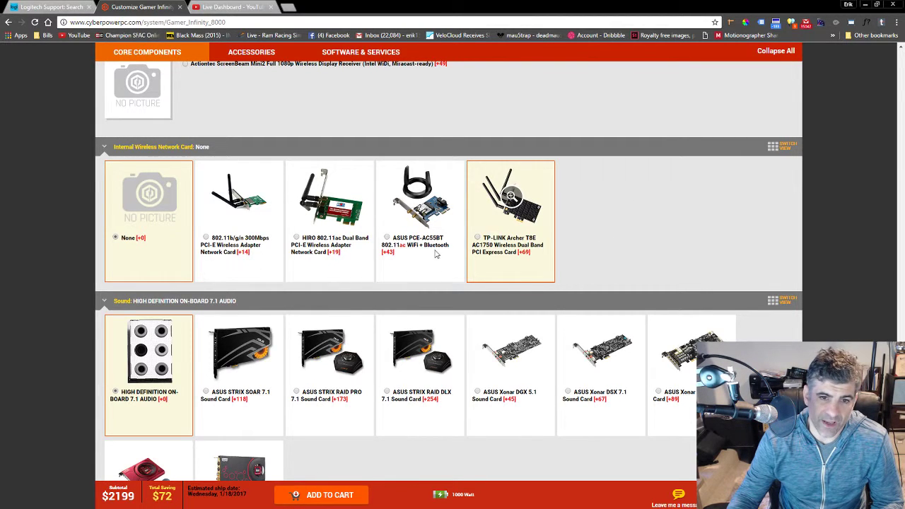
scroll(204, 218, "down", 3)
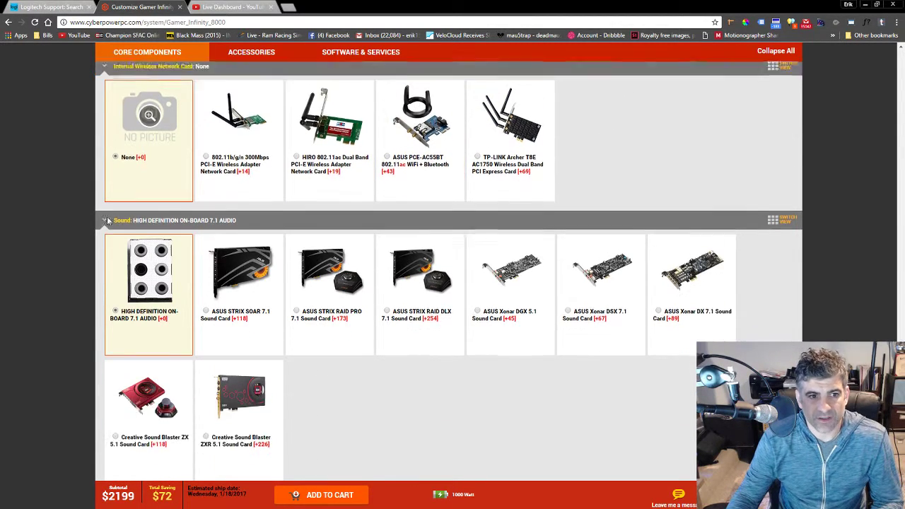
scroll(463, 267, "down", 4)
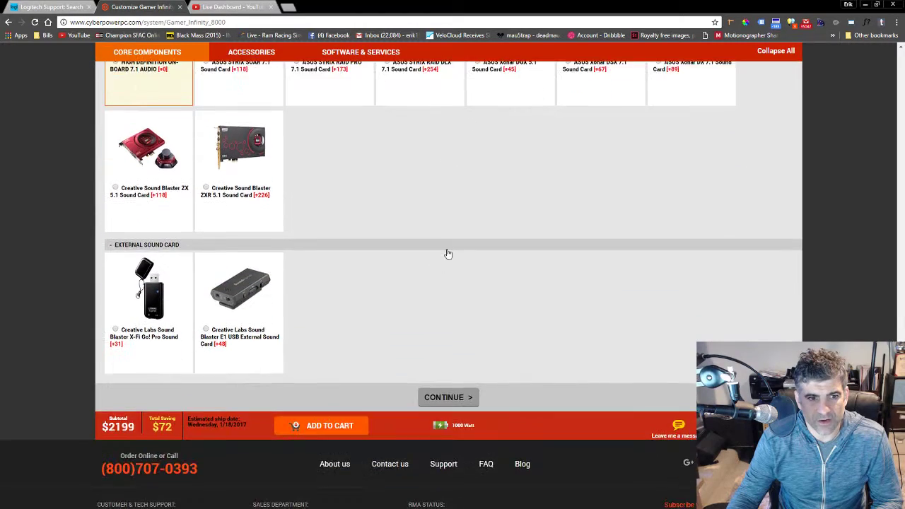
left_click(448, 303)
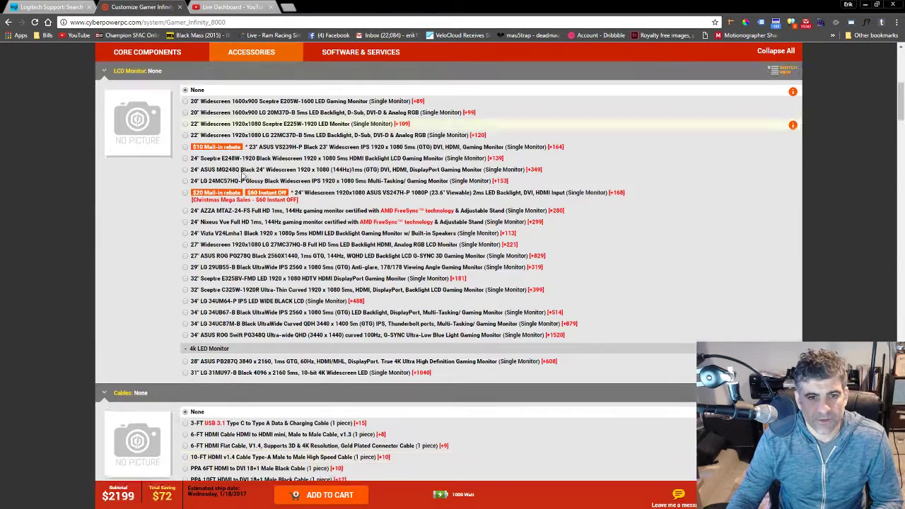
Keep LCD Monitor and Cables at None and go through Accessories to the Operating System options.
scroll(74, 190, "up", 3)
scroll(71, 190, "down", 1)
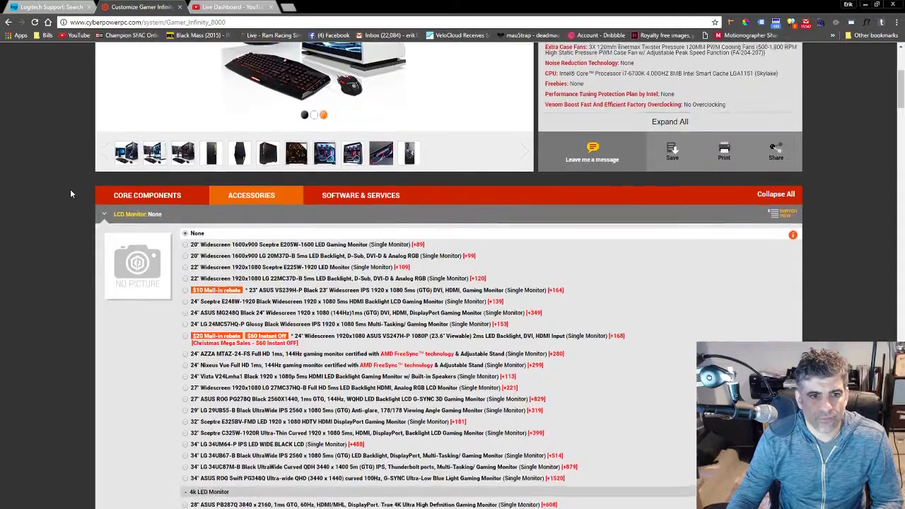
scroll(70, 190, "up", 4)
scroll(173, 165, "down", 5)
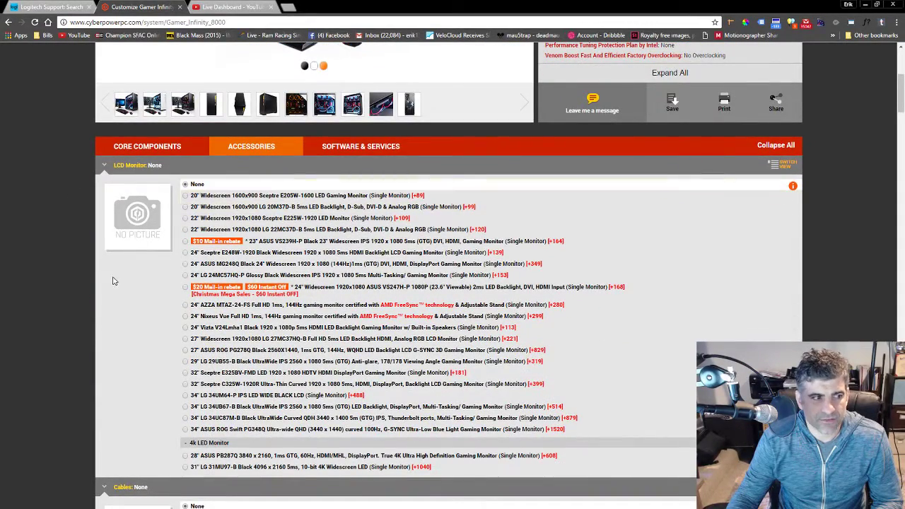
scroll(145, 236, "down", 2)
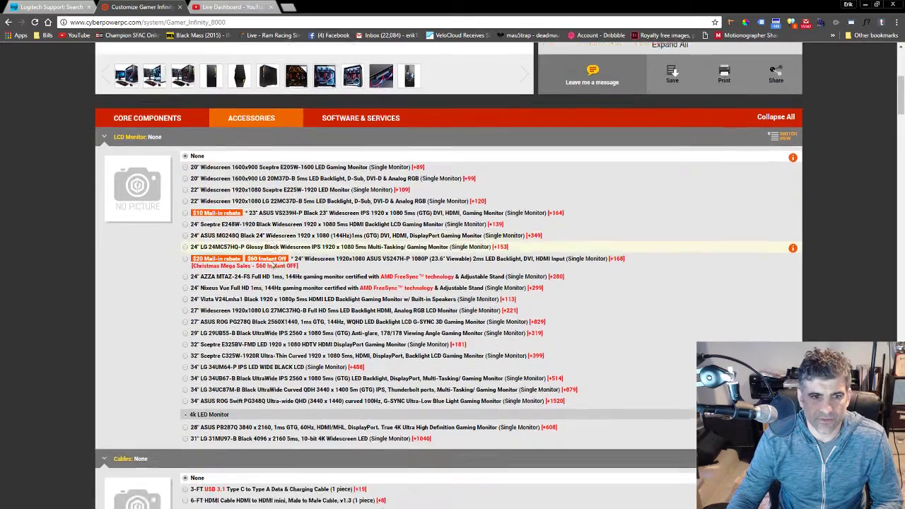
scroll(141, 233, "down", 7)
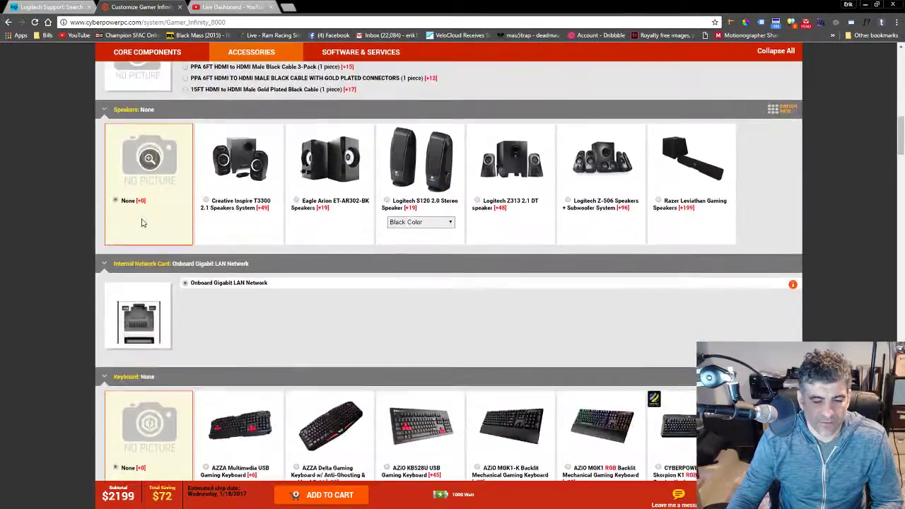
scroll(201, 202, "down", 2)
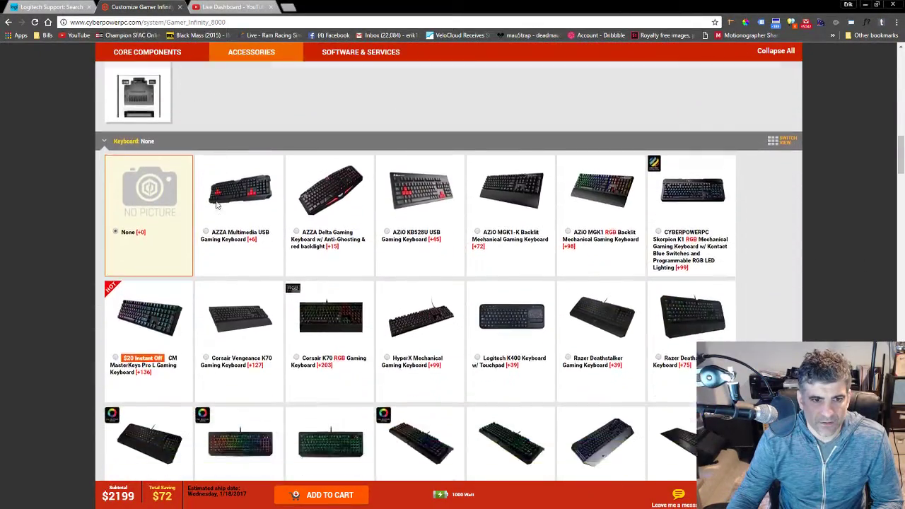
scroll(182, 216, "down", 7)
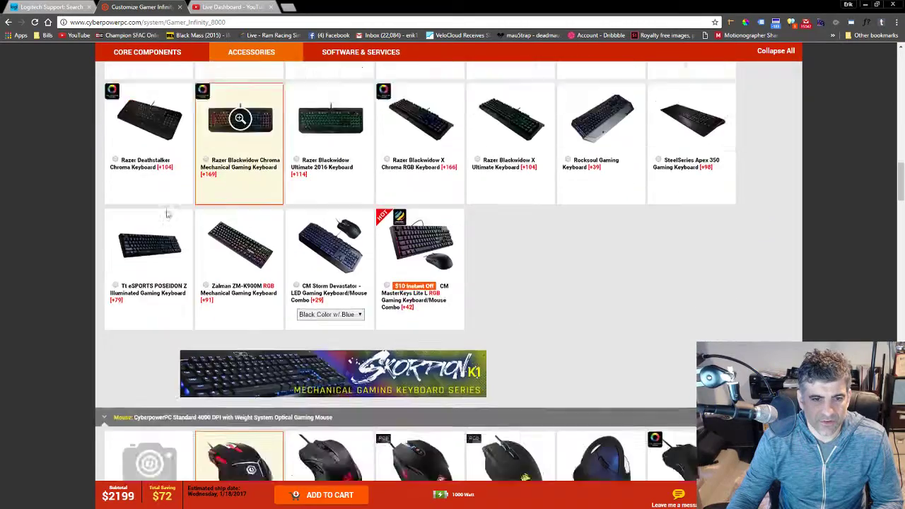
scroll(108, 226, "down", 7)
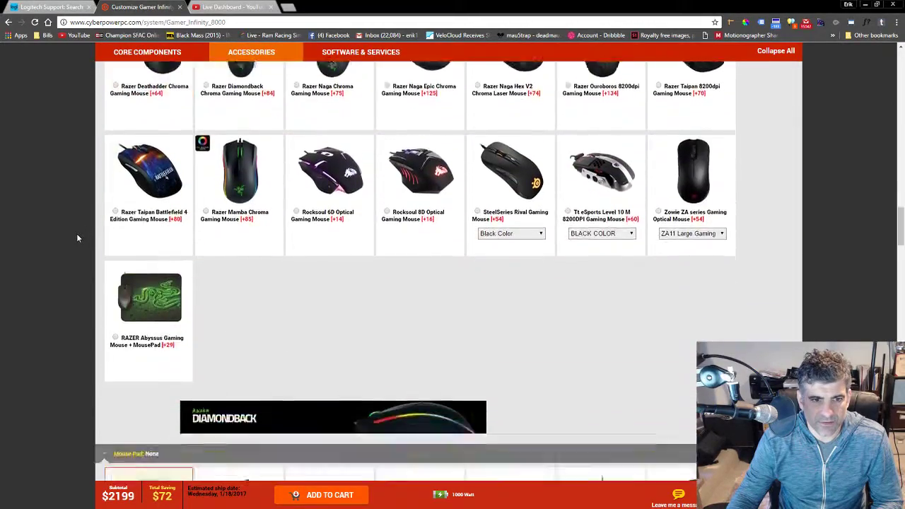
scroll(78, 232, "down", 10)
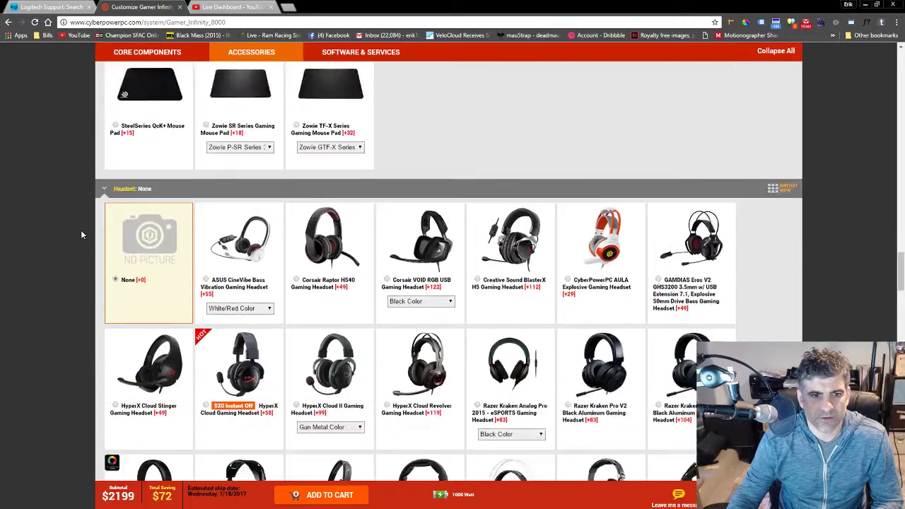
scroll(80, 237, "down", 10)
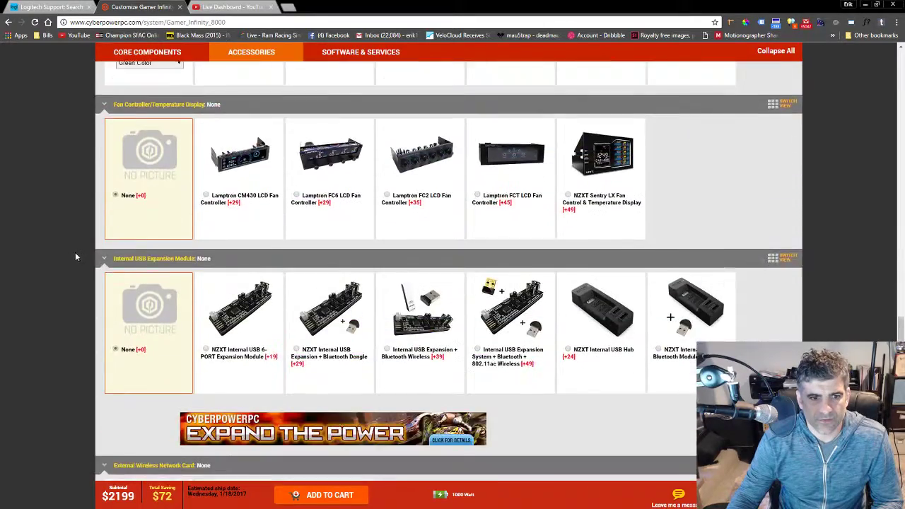
scroll(74, 257, "down", 10)
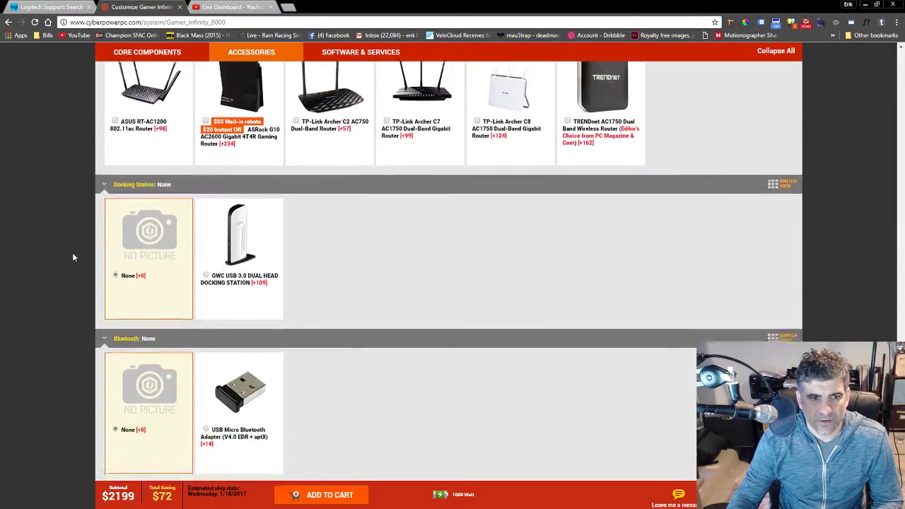
scroll(73, 257, "down", 10)
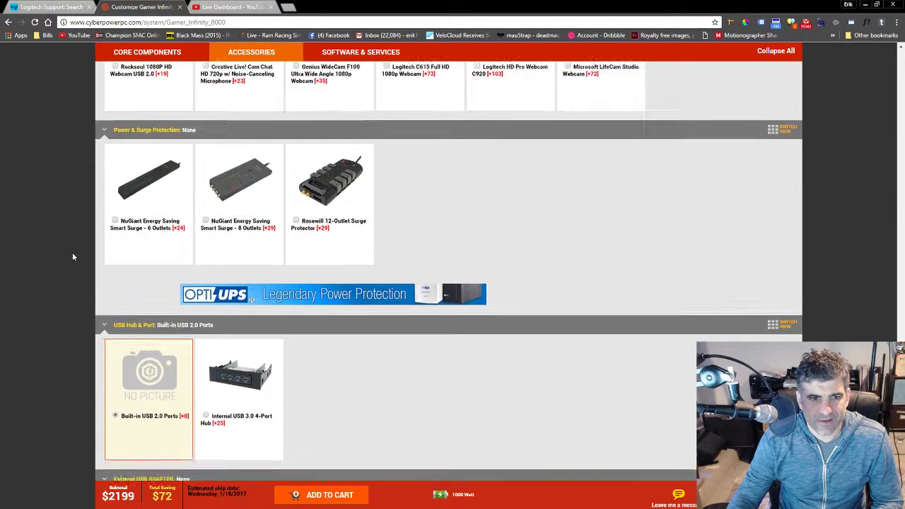
scroll(72, 256, "down", 4)
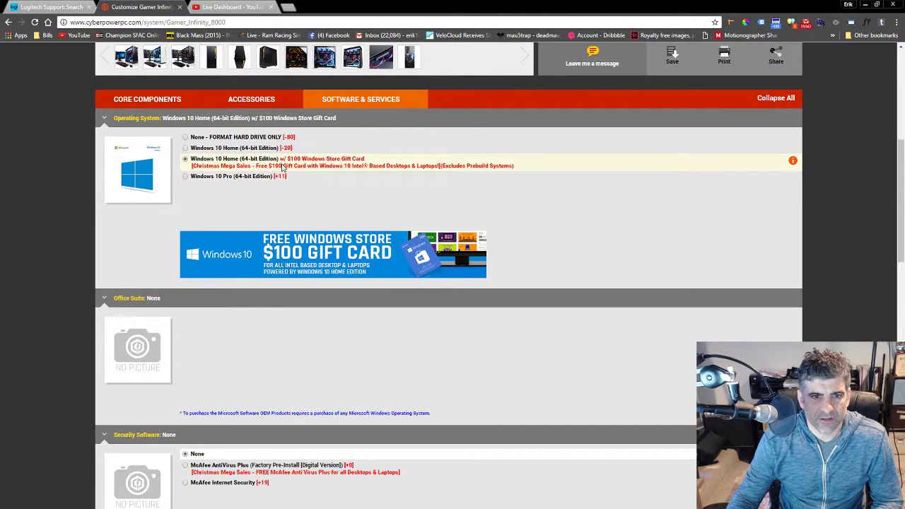
Set the operating system to 'None - FORMAT HARD DRIVE ONLY', dropping the subtotal to $2119.
left_click(188, 138)
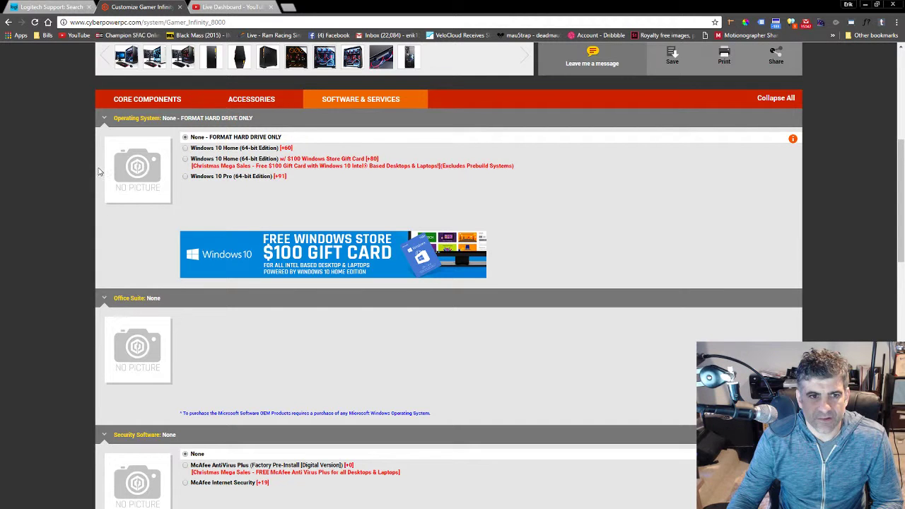
scroll(65, 182, "down", 4)
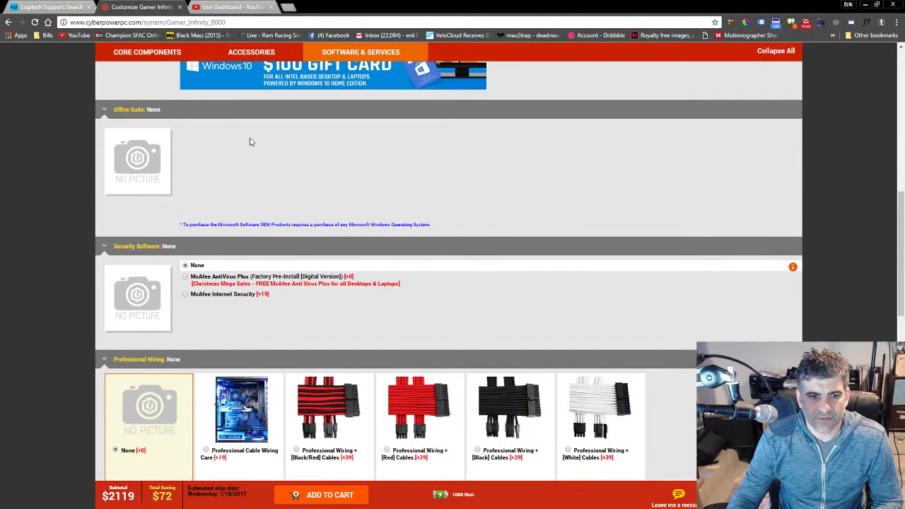
scroll(253, 156, "down", 3)
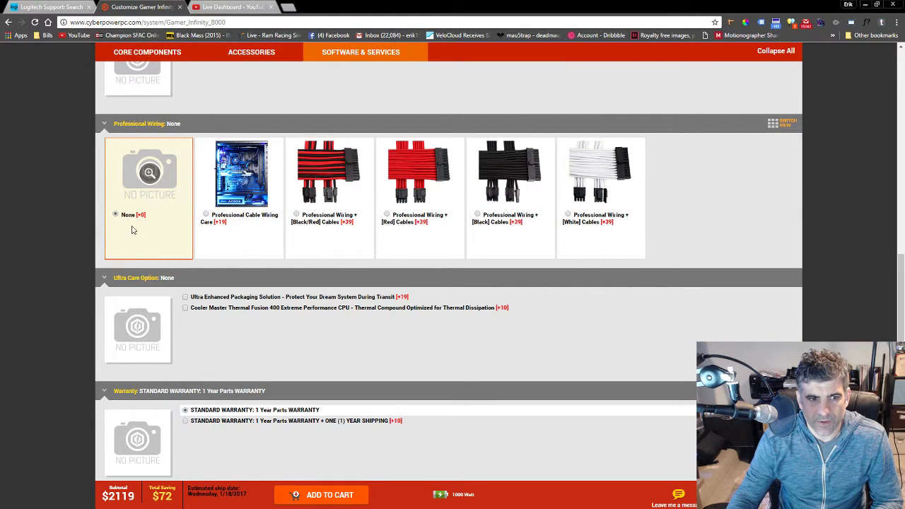
scroll(131, 207, "down", 5)
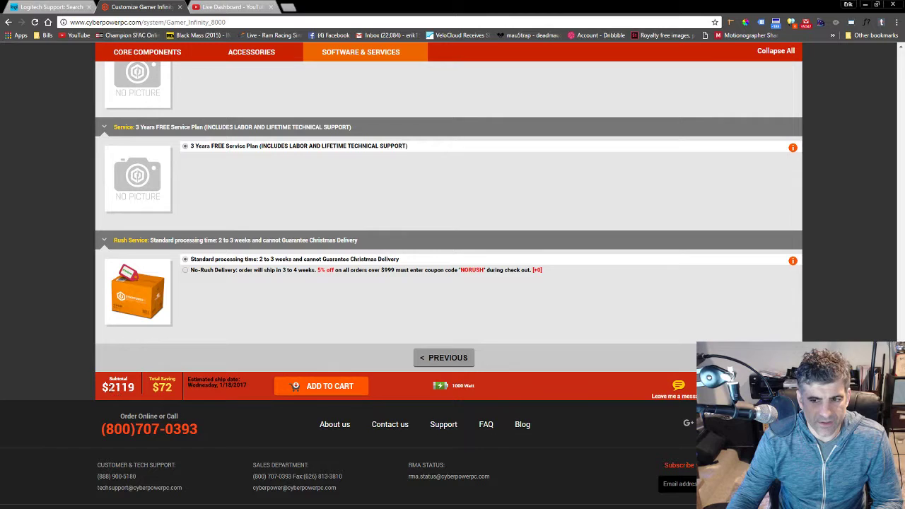
scroll(449, 283, "up", 1)
scroll(449, 283, "down", 2)
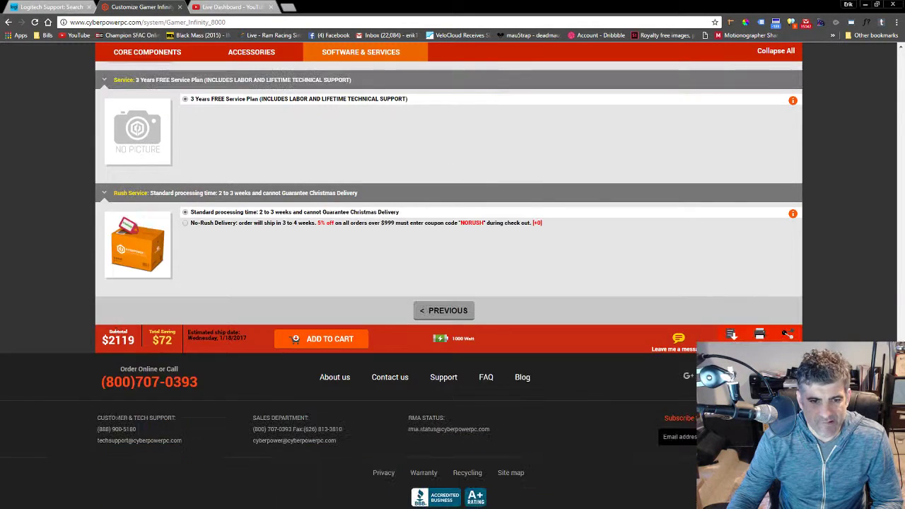
scroll(115, 418, "up", 15)
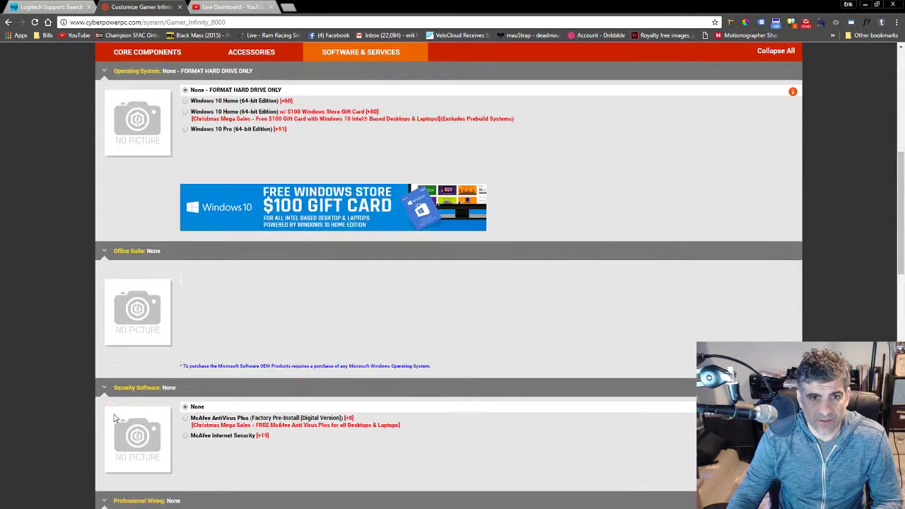
scroll(115, 418, "up", 3)
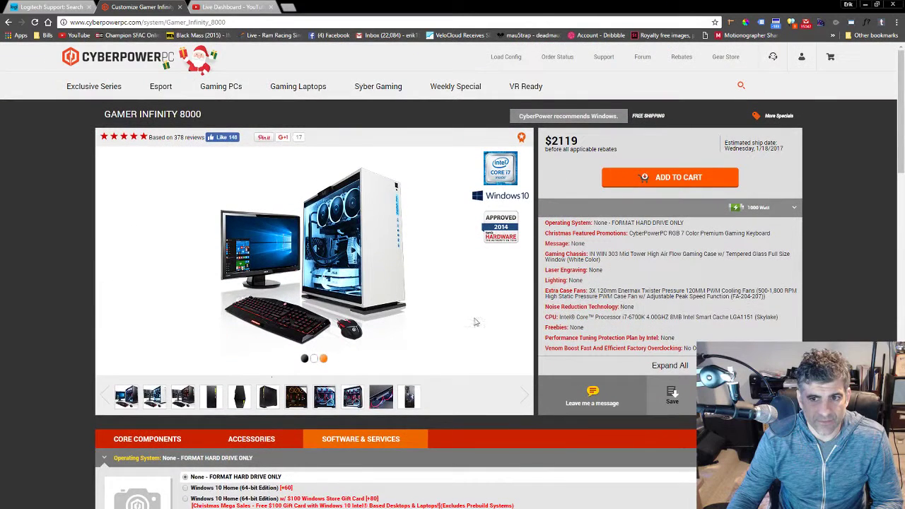
In the Save form, fill in the suggested e-mail address, note 2100, and opt in to promotions.
left_click(674, 397)
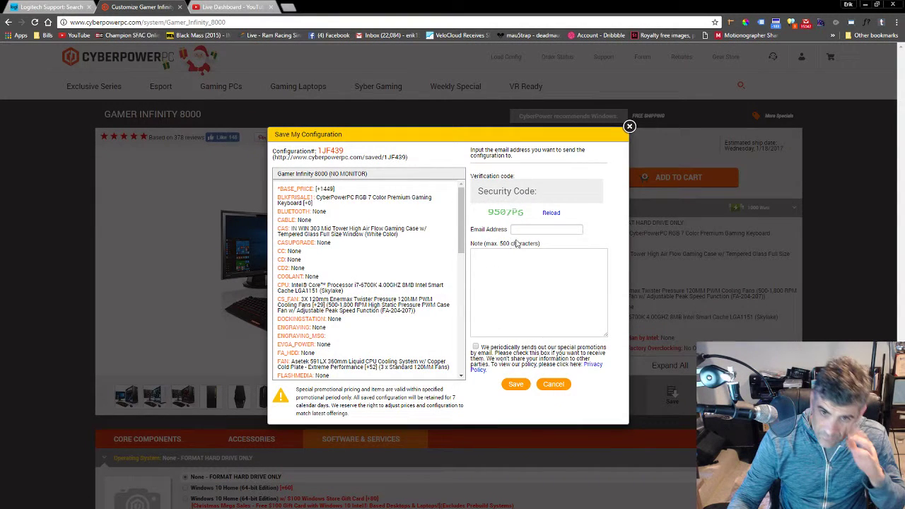
type("er")
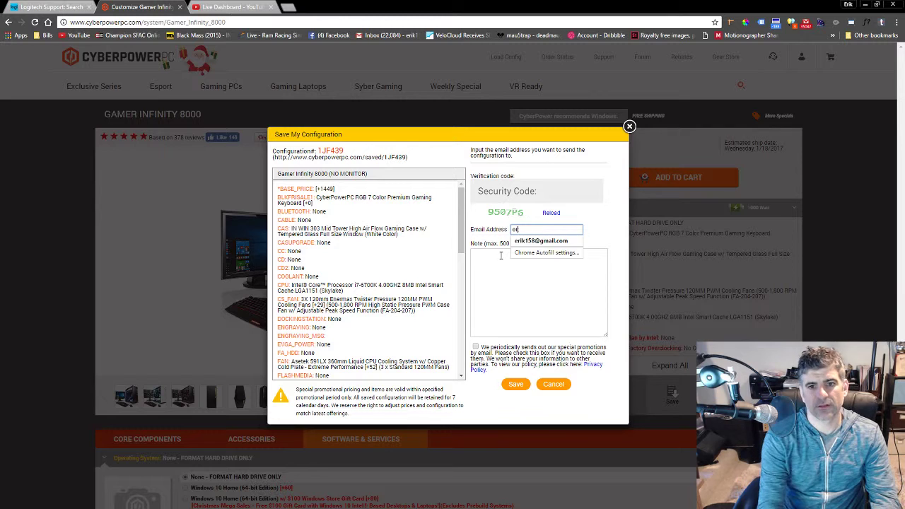
key("Down")
key("Tab")
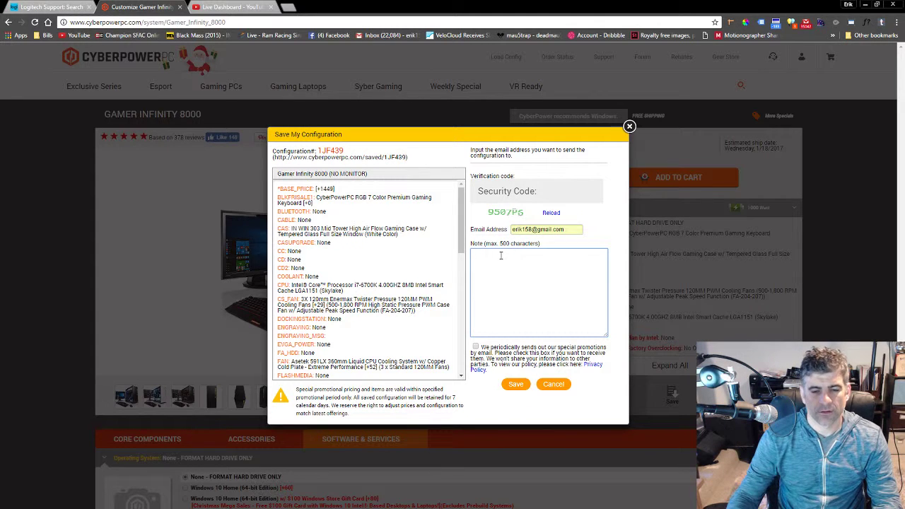
type("2100")
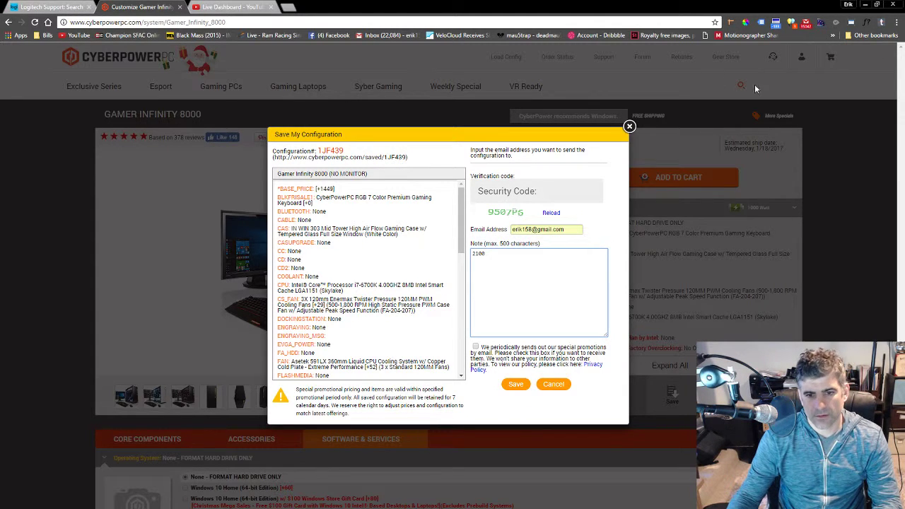
left_click(476, 352)
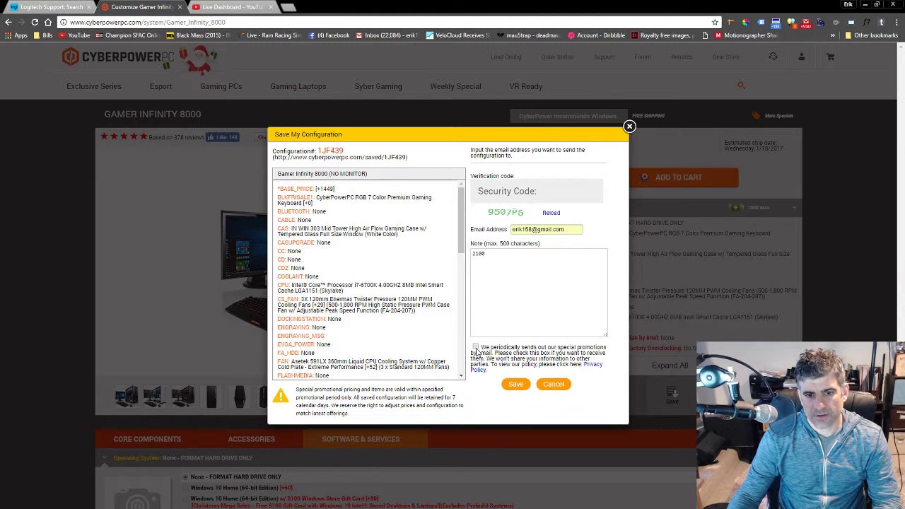
Enter the security code and submit to save and e-mail the configuration.
left_click(514, 385)
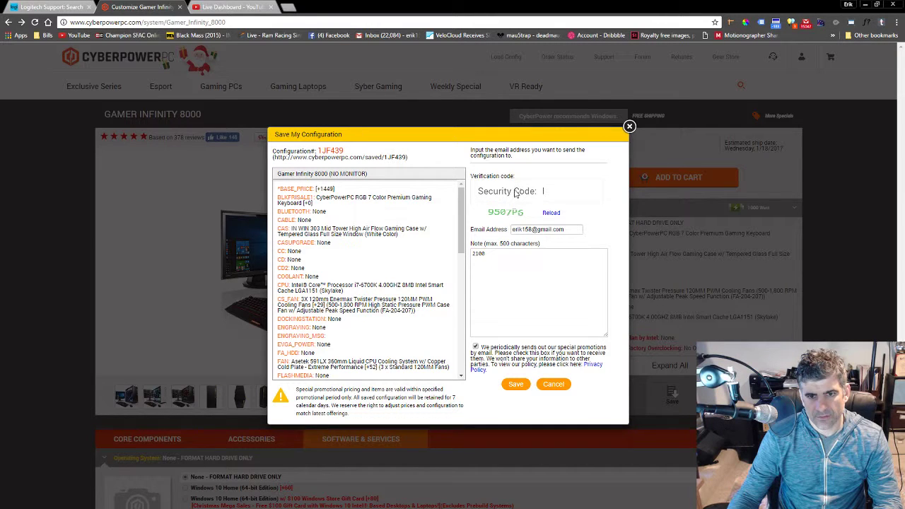
type("950")
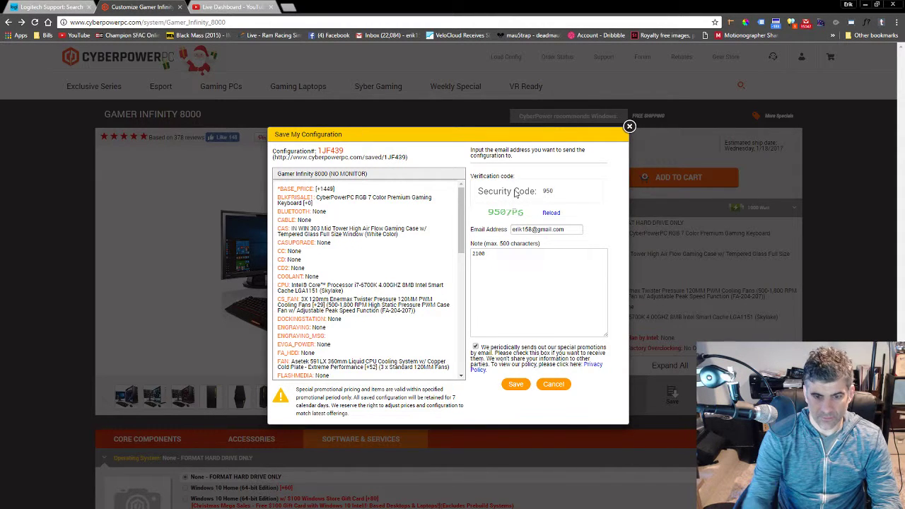
type("7P")
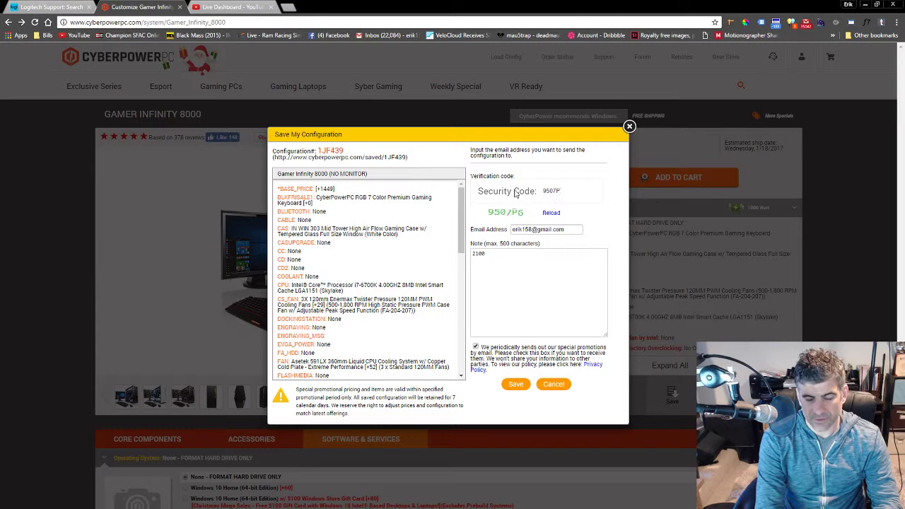
type("6")
left_click(516, 384)
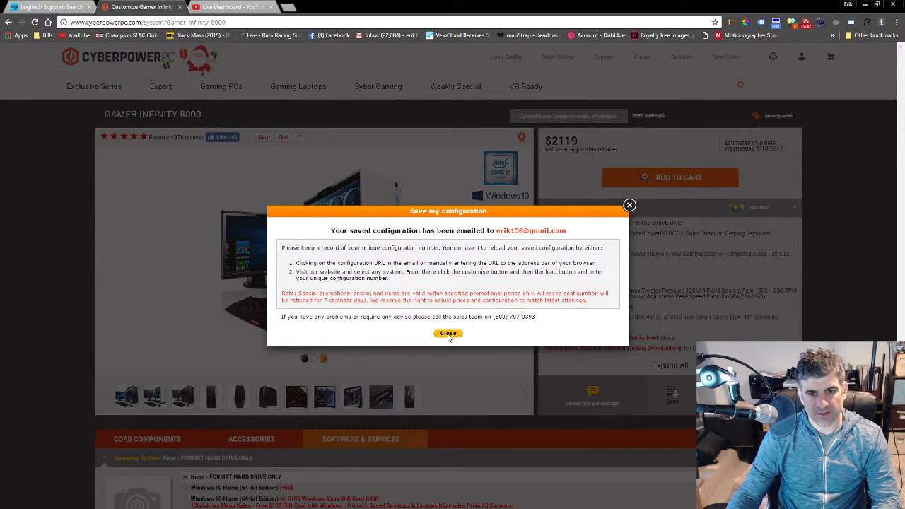
Close the 'Save my configuration' confirmation and check the $2119 total price.
left_click(628, 206)
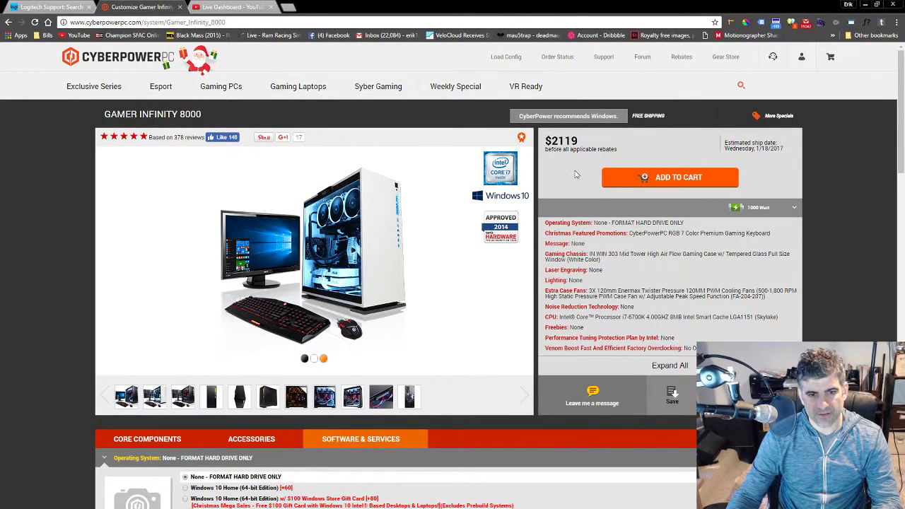
left_click_drag(552, 140, 579, 141)
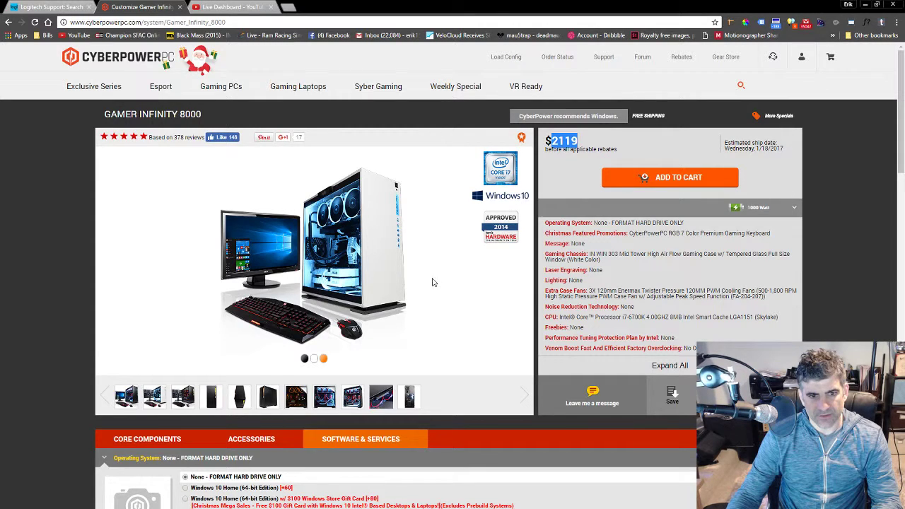
scroll(454, 284, "down", 5)
scroll(455, 283, "up", 4)
scroll(454, 283, "up", 1)
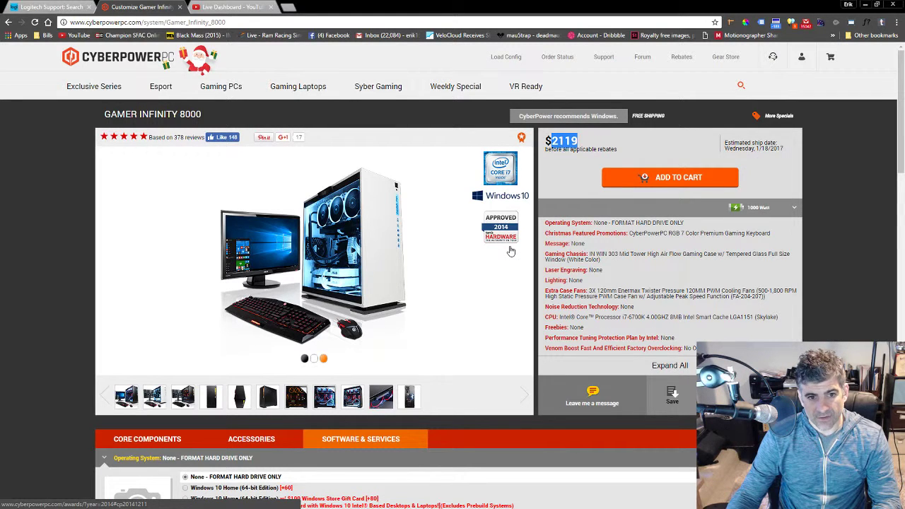
left_click(556, 159)
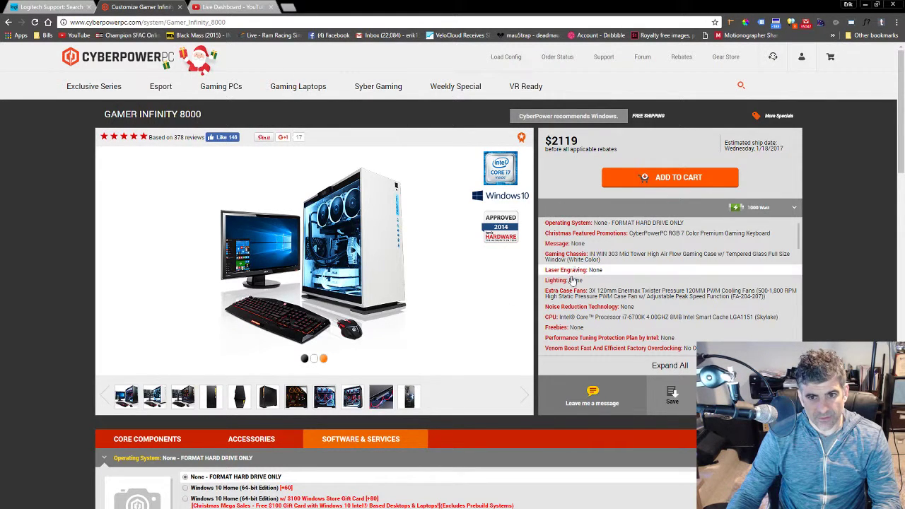